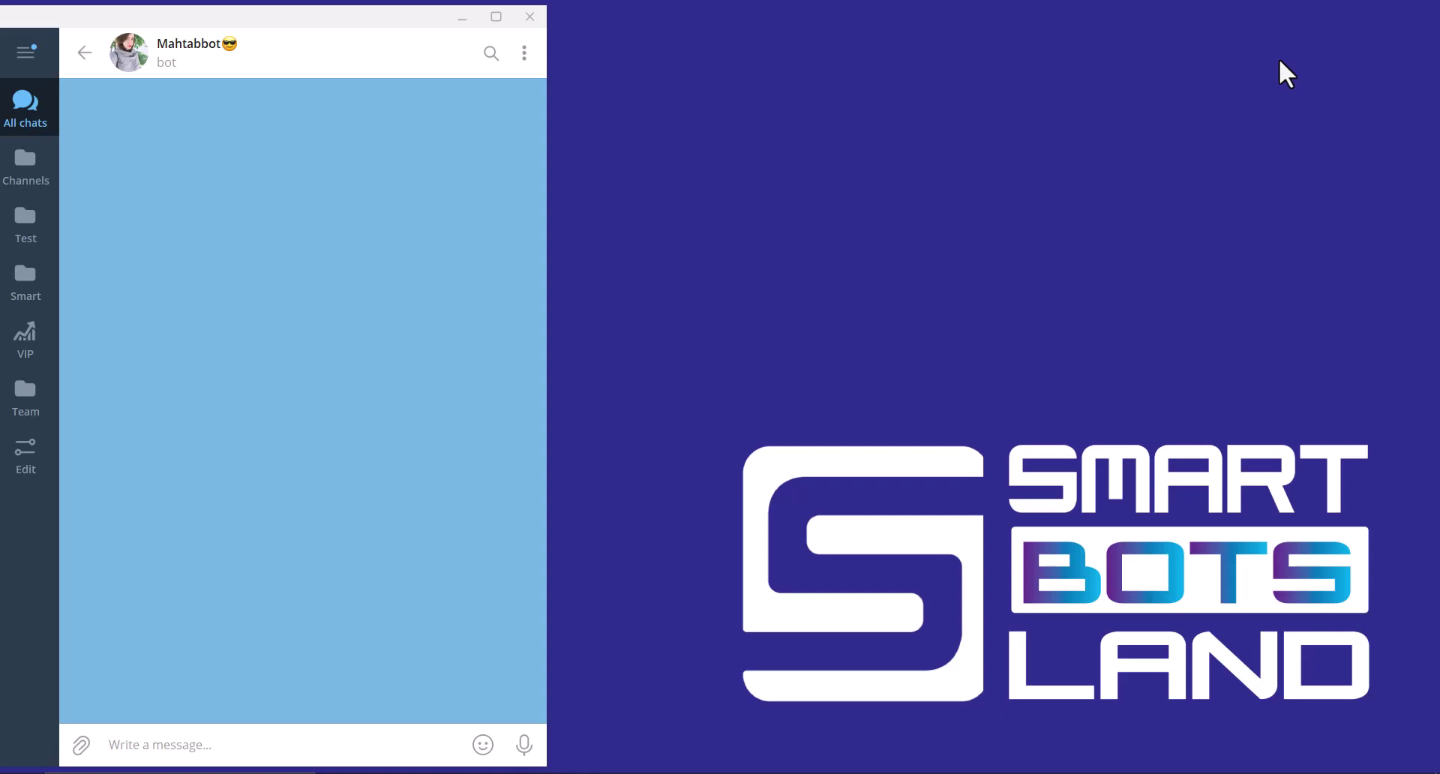
# Step: Start the Telegram bot with /start, choose customers and begin the bot sign-up
pyautogui.click(112, 744)
pyautogui.write('/start')
pyautogui.press('Return')
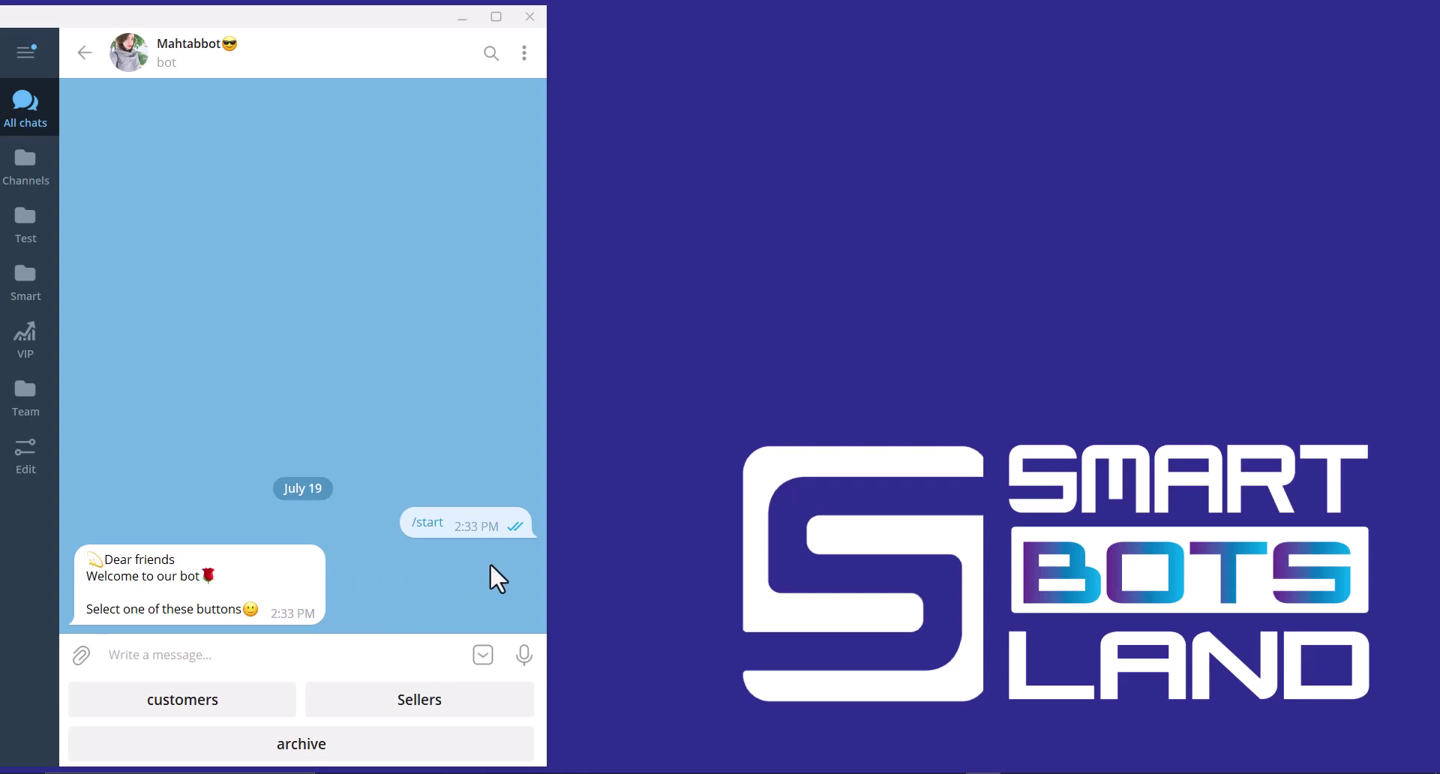
pyautogui.click(269, 720)
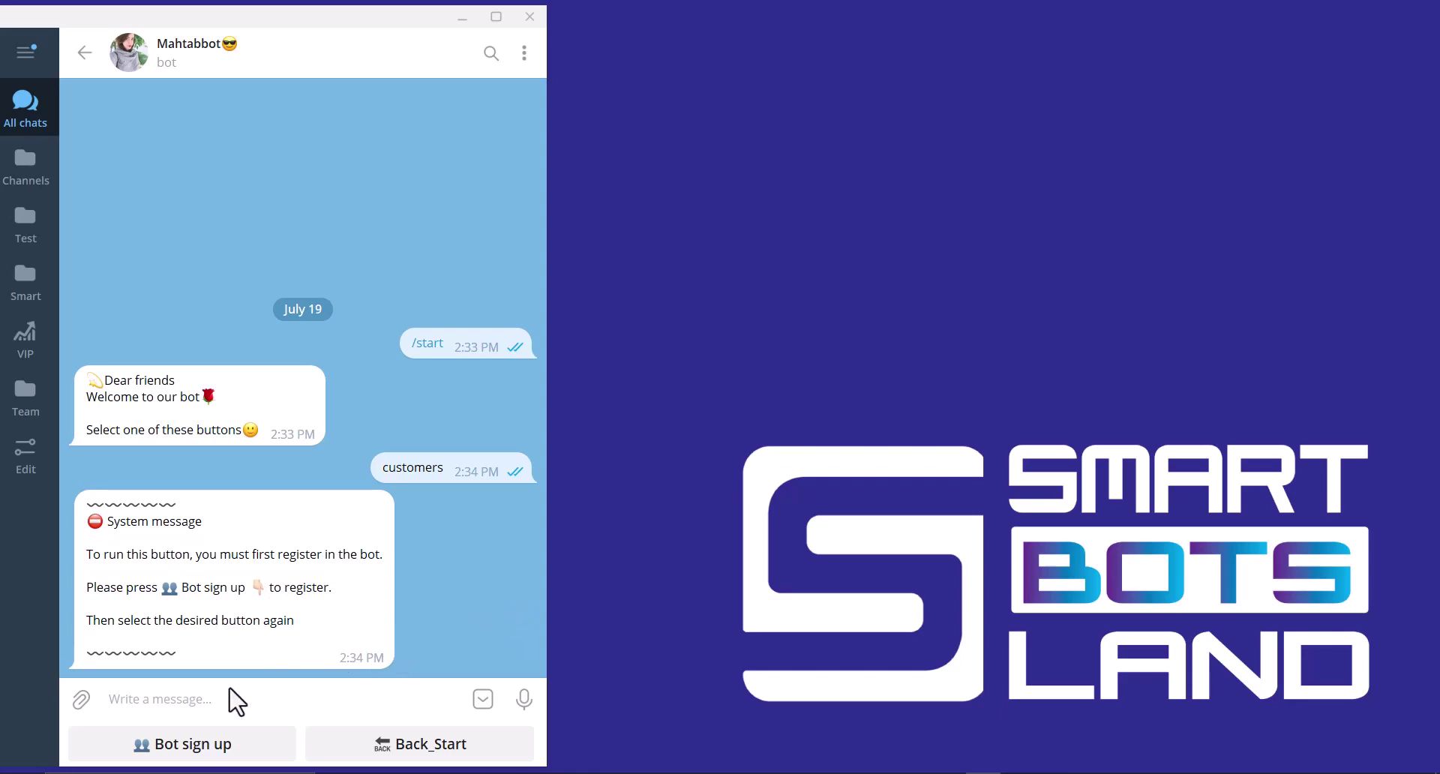
pyautogui.click(225, 753)
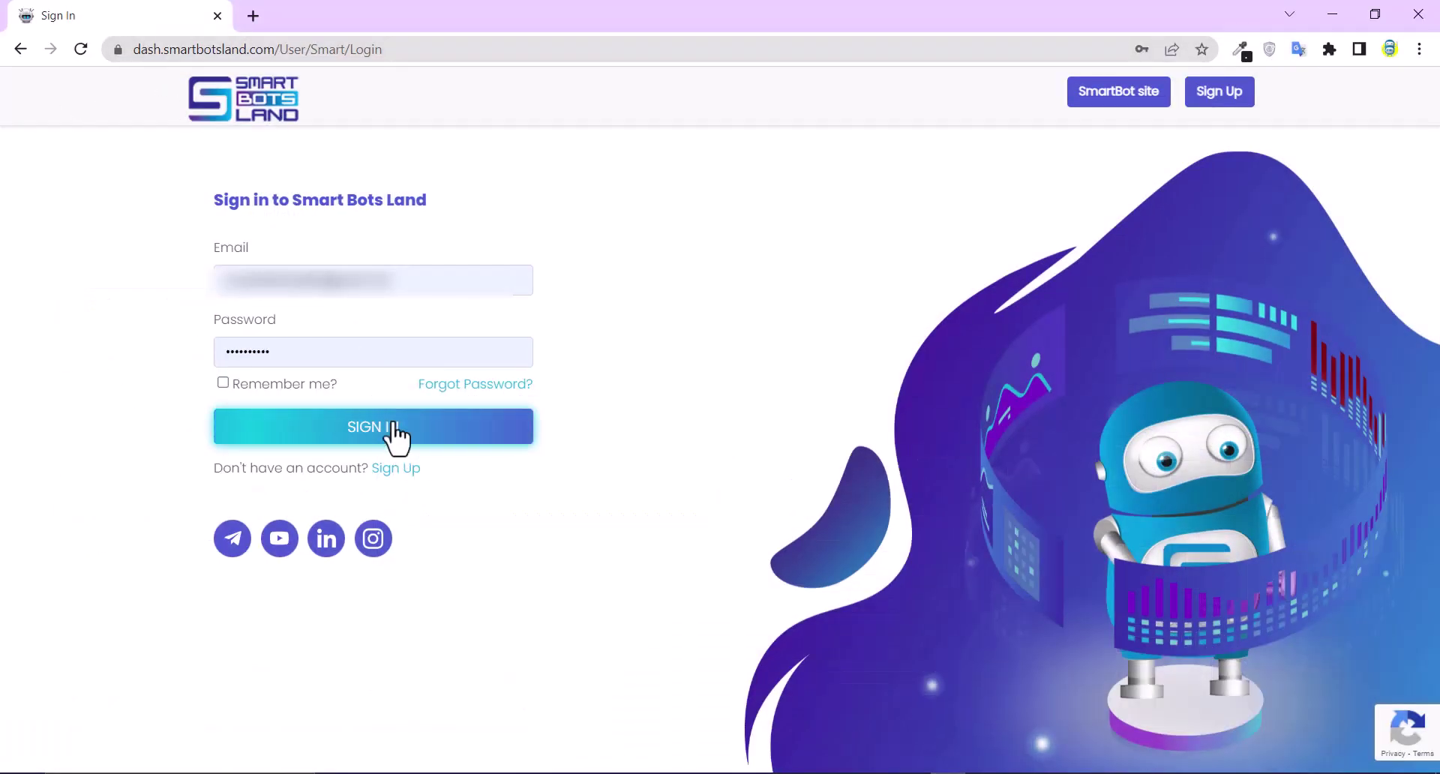
# Step: In the browser, sign in to the Smart Bots Land dashboard and expand the Bot Users section
pyautogui.click(348, 432)
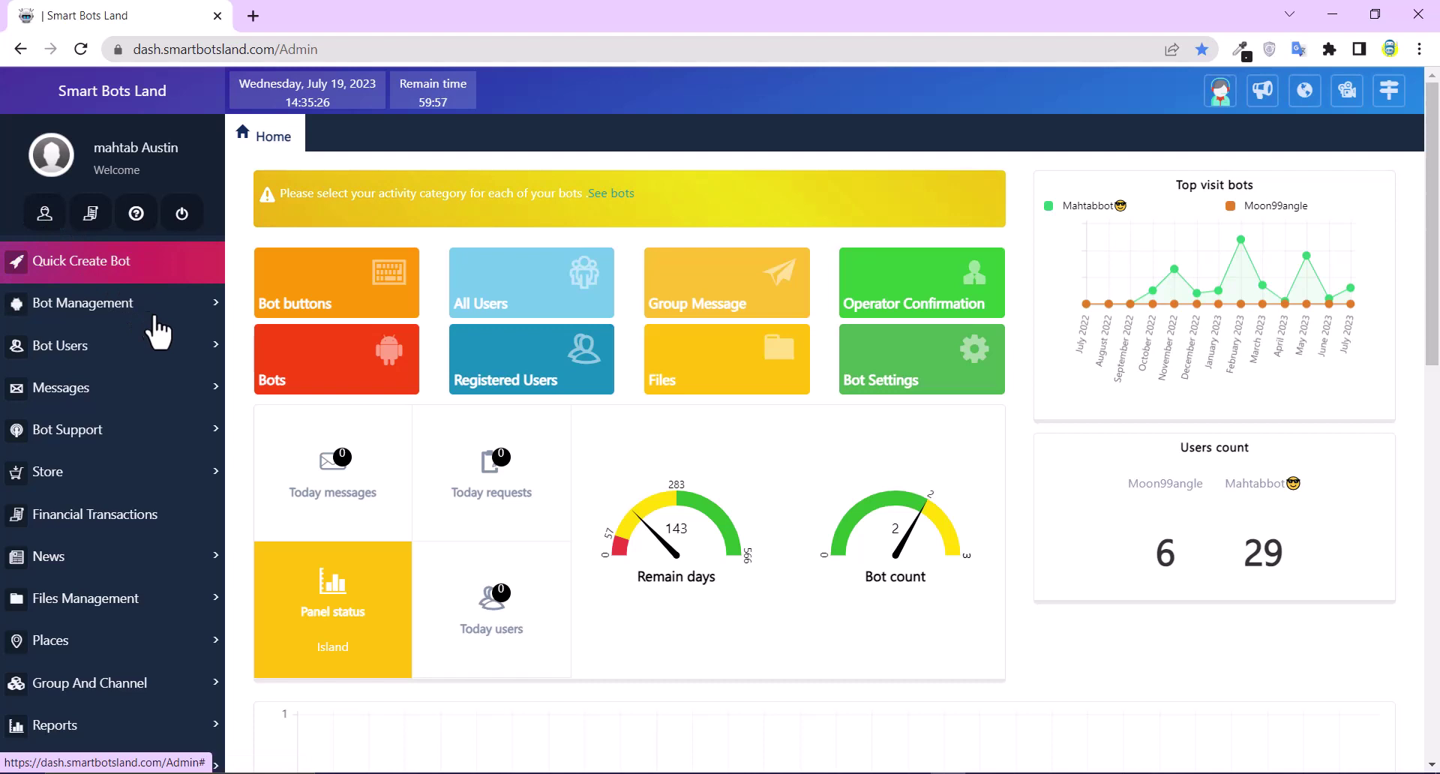
pyautogui.click(192, 345)
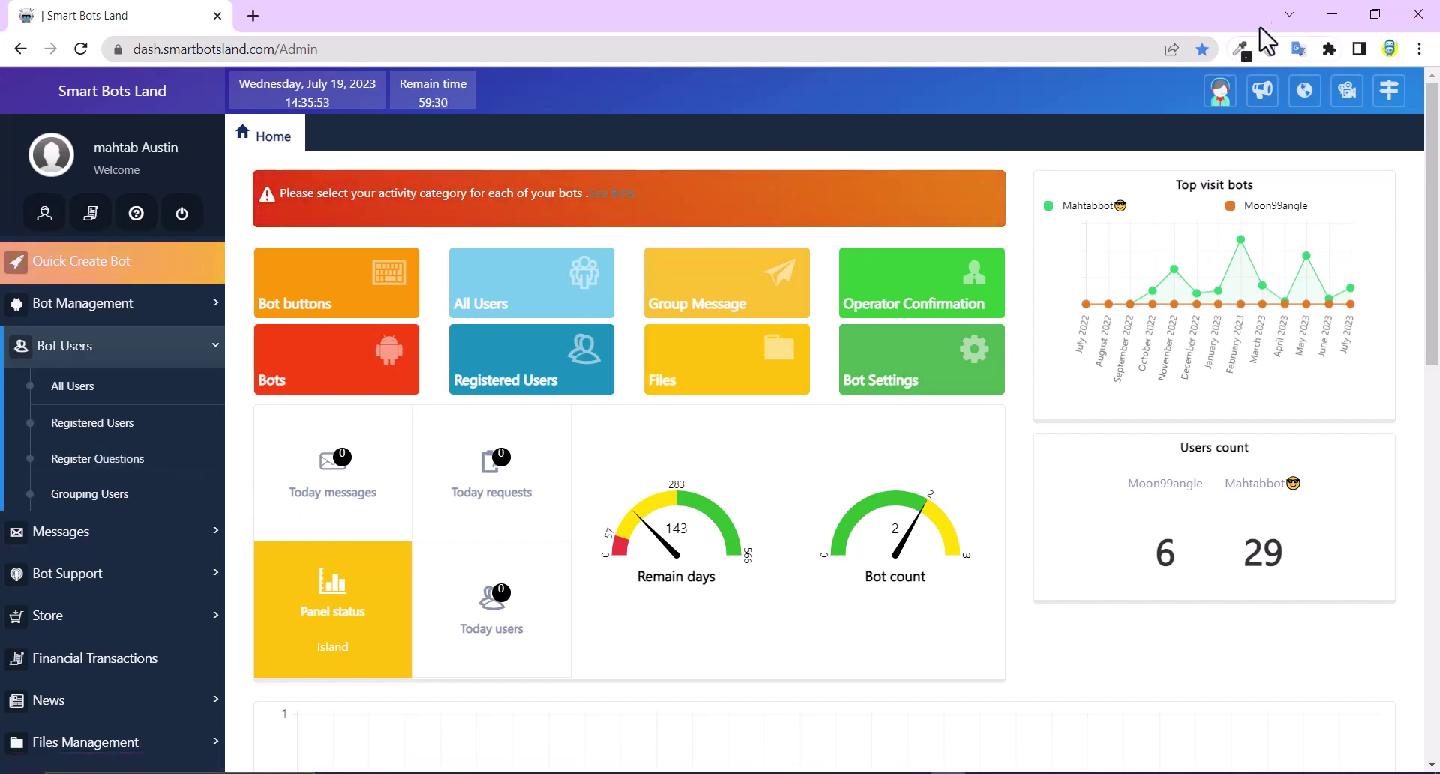
# Step: Switch back to the Telegram chat and answer the sign-up questions with the full name and personal code
pyautogui.click(1333, 14)
pyautogui.write('sma')
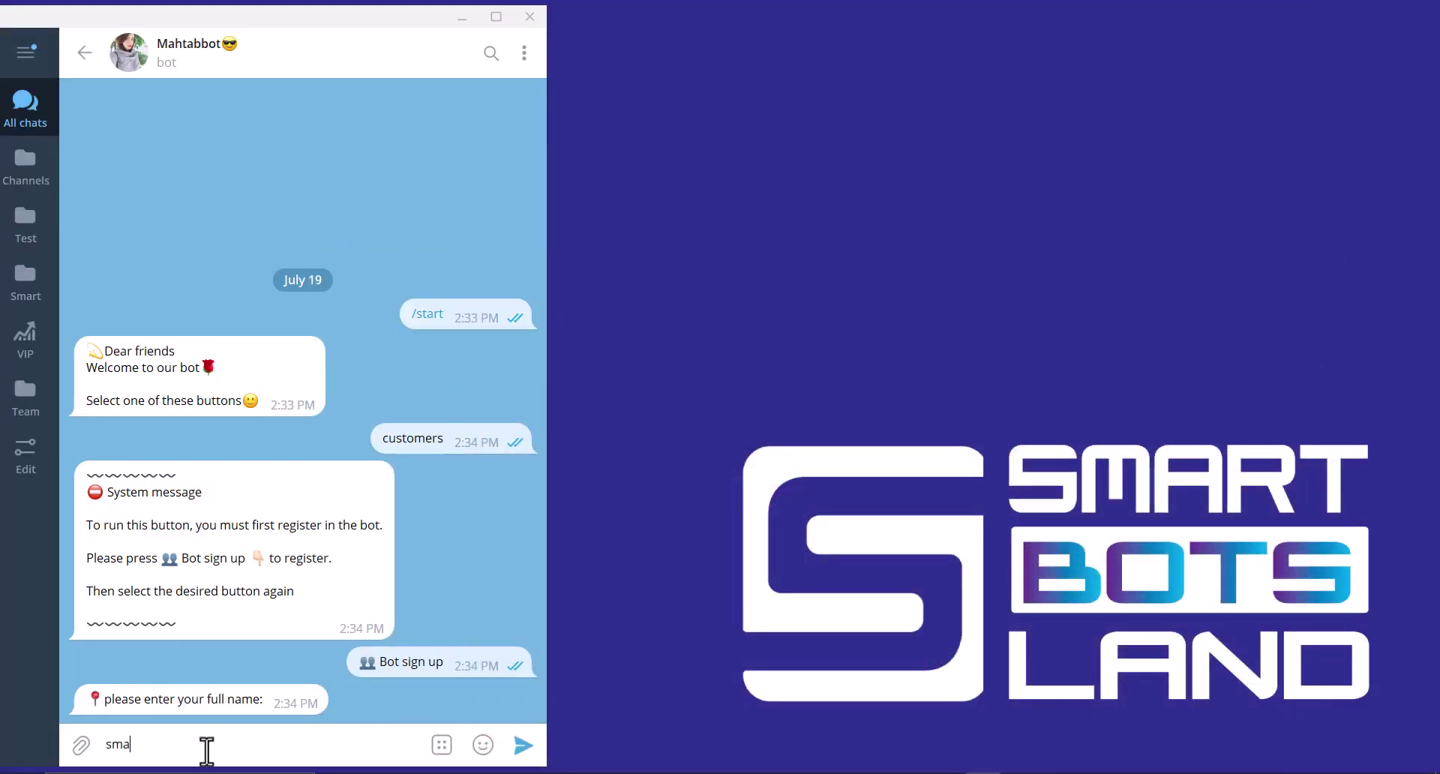
pyautogui.write('rtbotsland support')
pyautogui.click(517, 747)
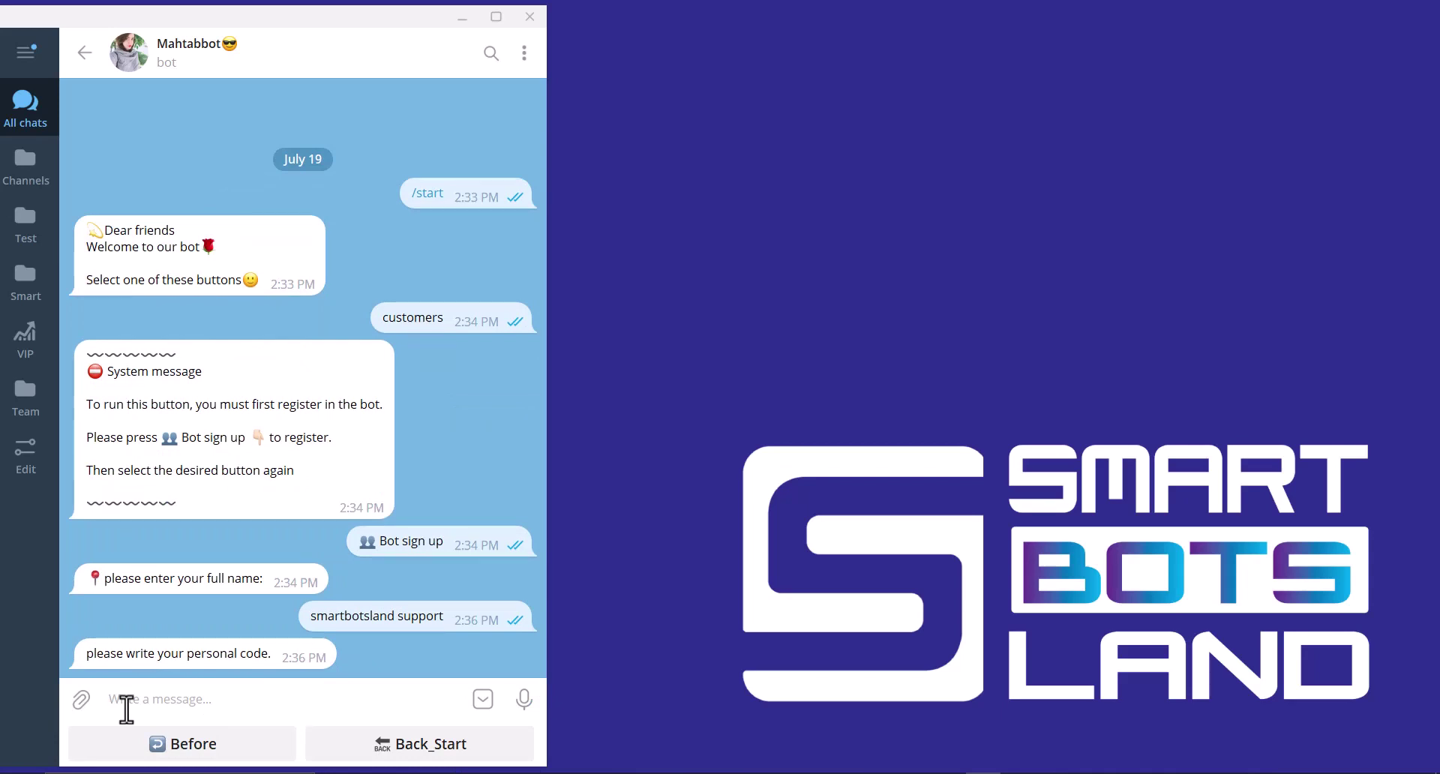
pyautogui.write('45')
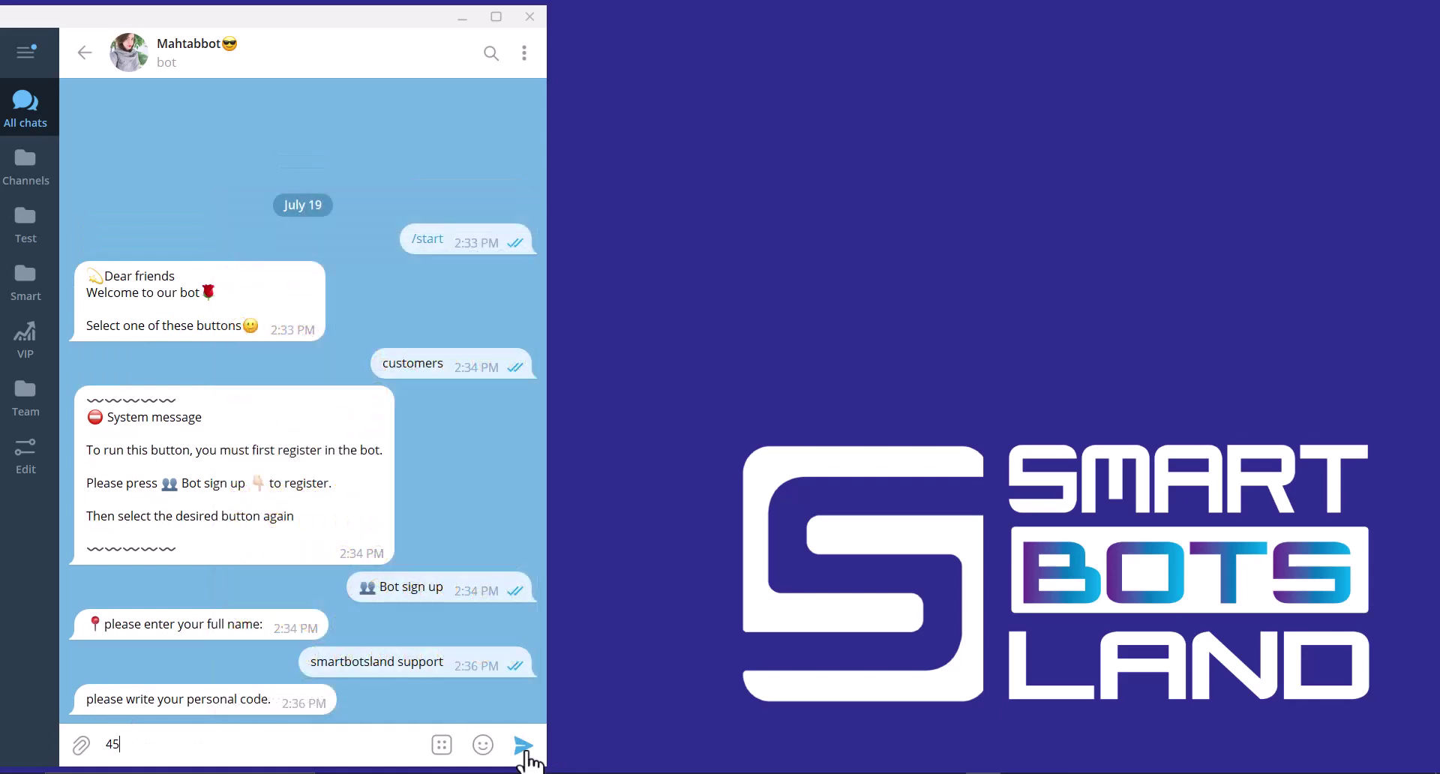
pyautogui.click(524, 746)
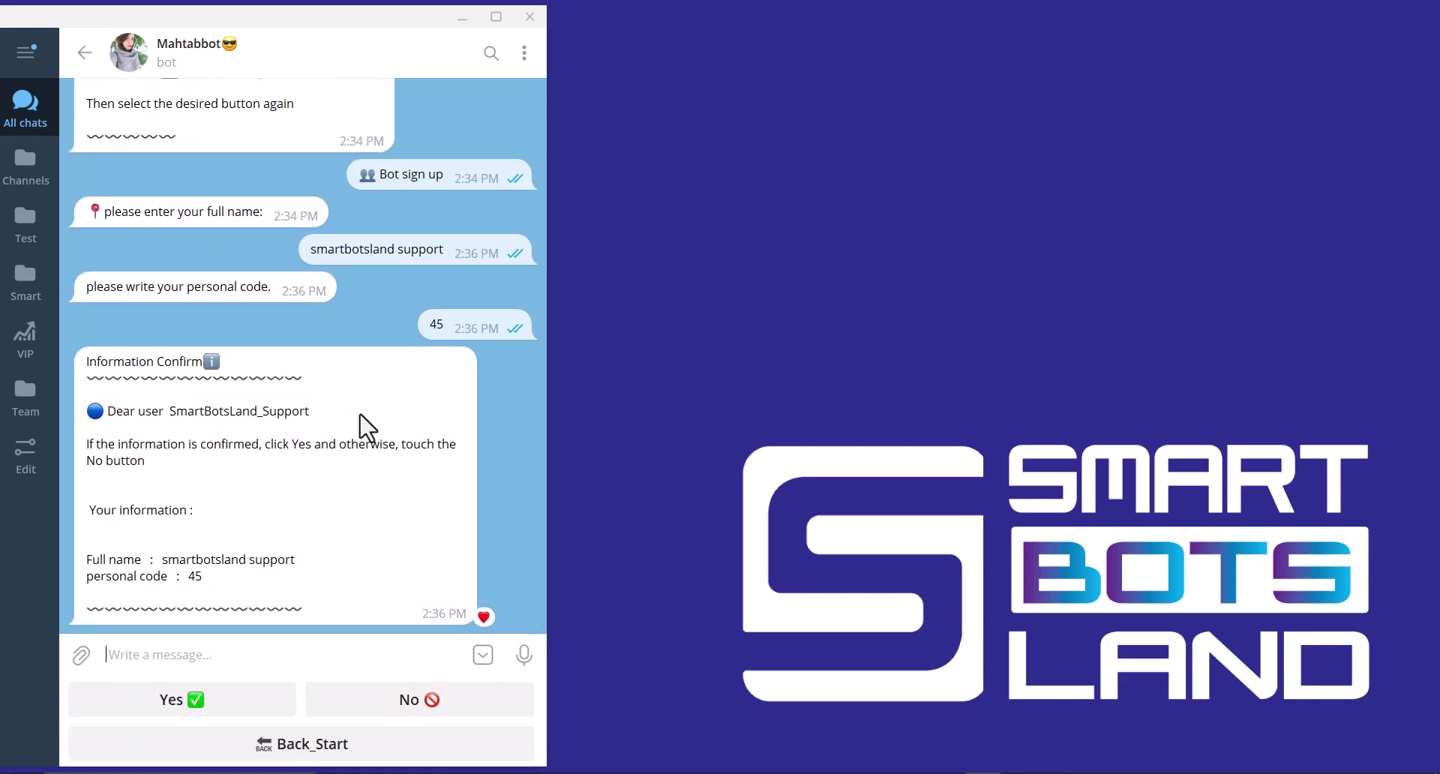
# Step: Confirm the registration information and run the customers button from the bot's start menu
pyautogui.click(252, 701)
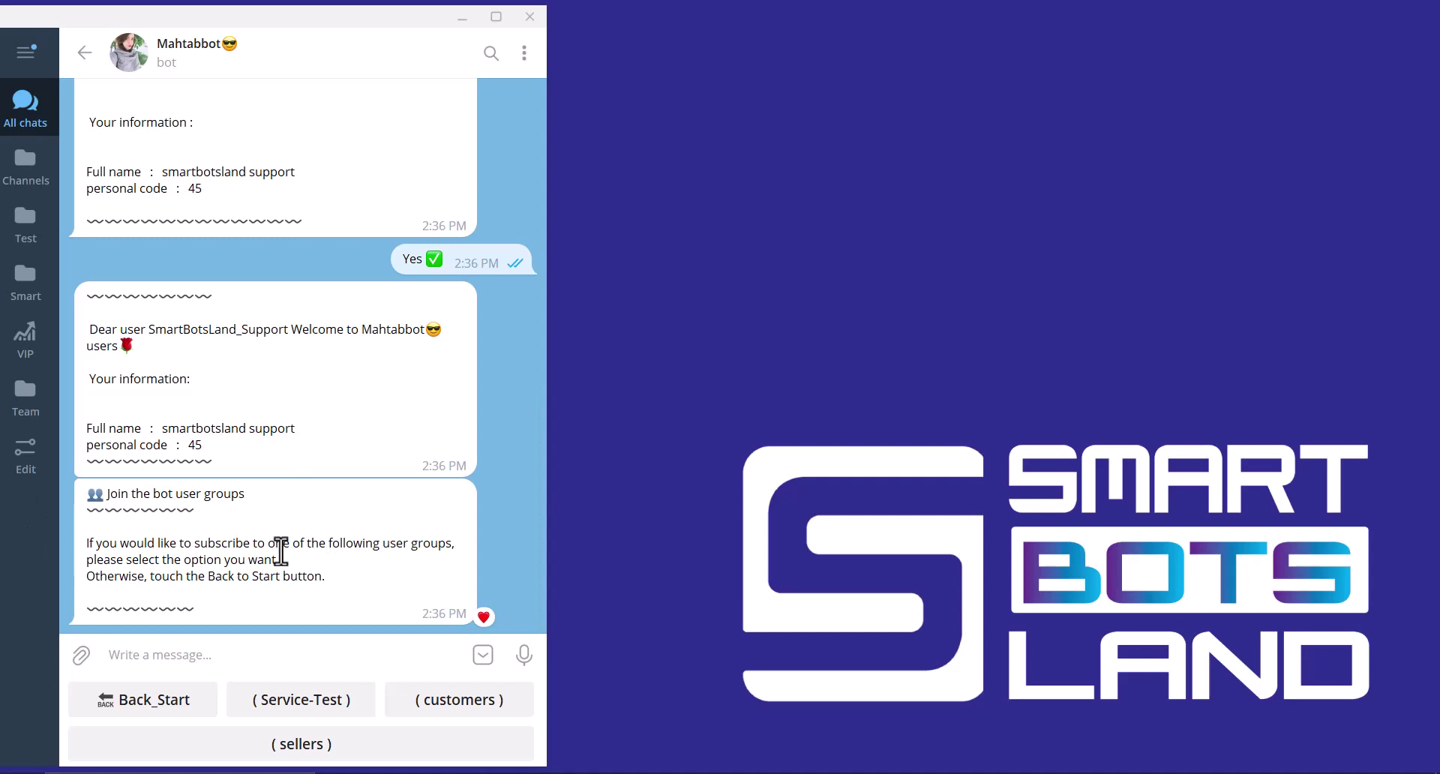
pyautogui.click(156, 704)
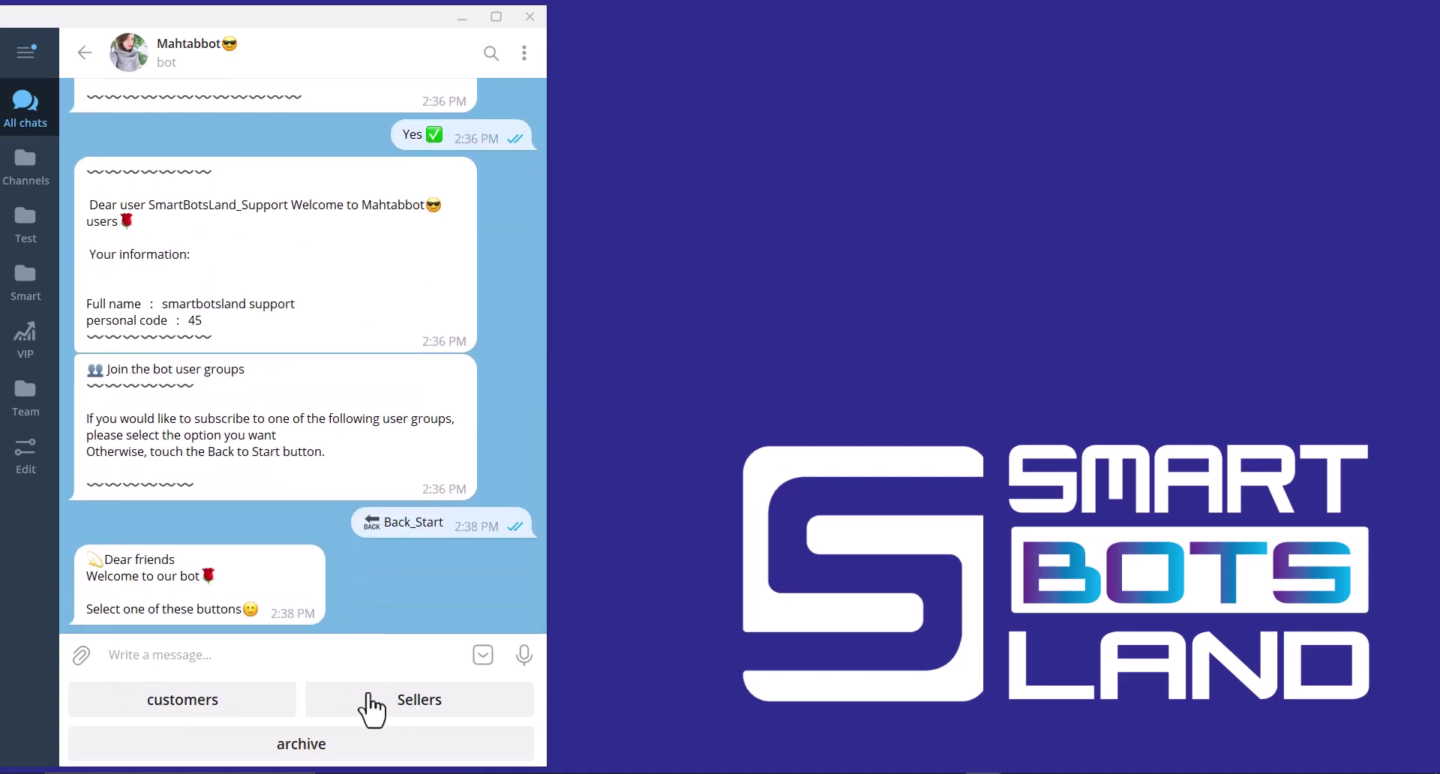
pyautogui.click(250, 710)
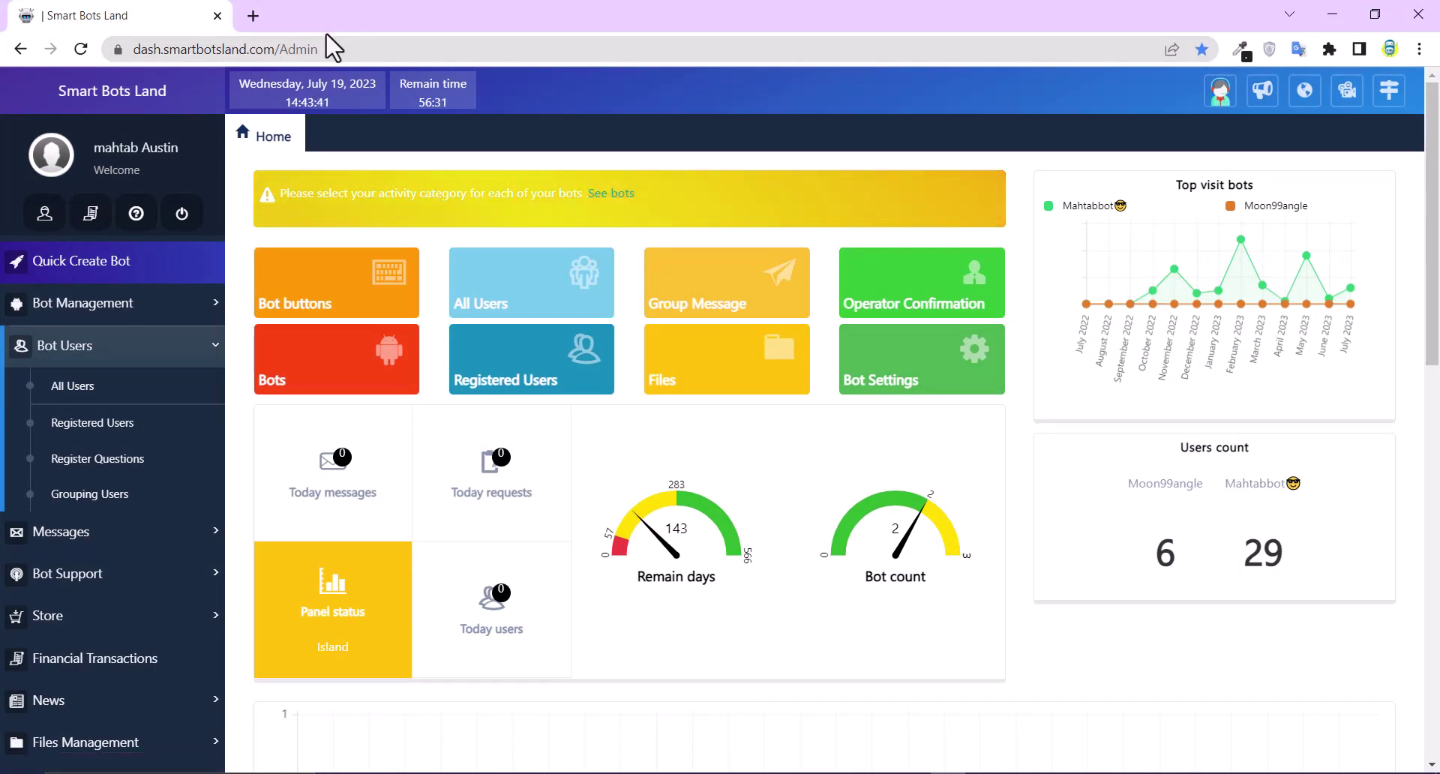
# Step: In the dashboard, open Mahtabbot's customers button for editing and toggle Allowed users away from Registered users and back
pyautogui.click(359, 282)
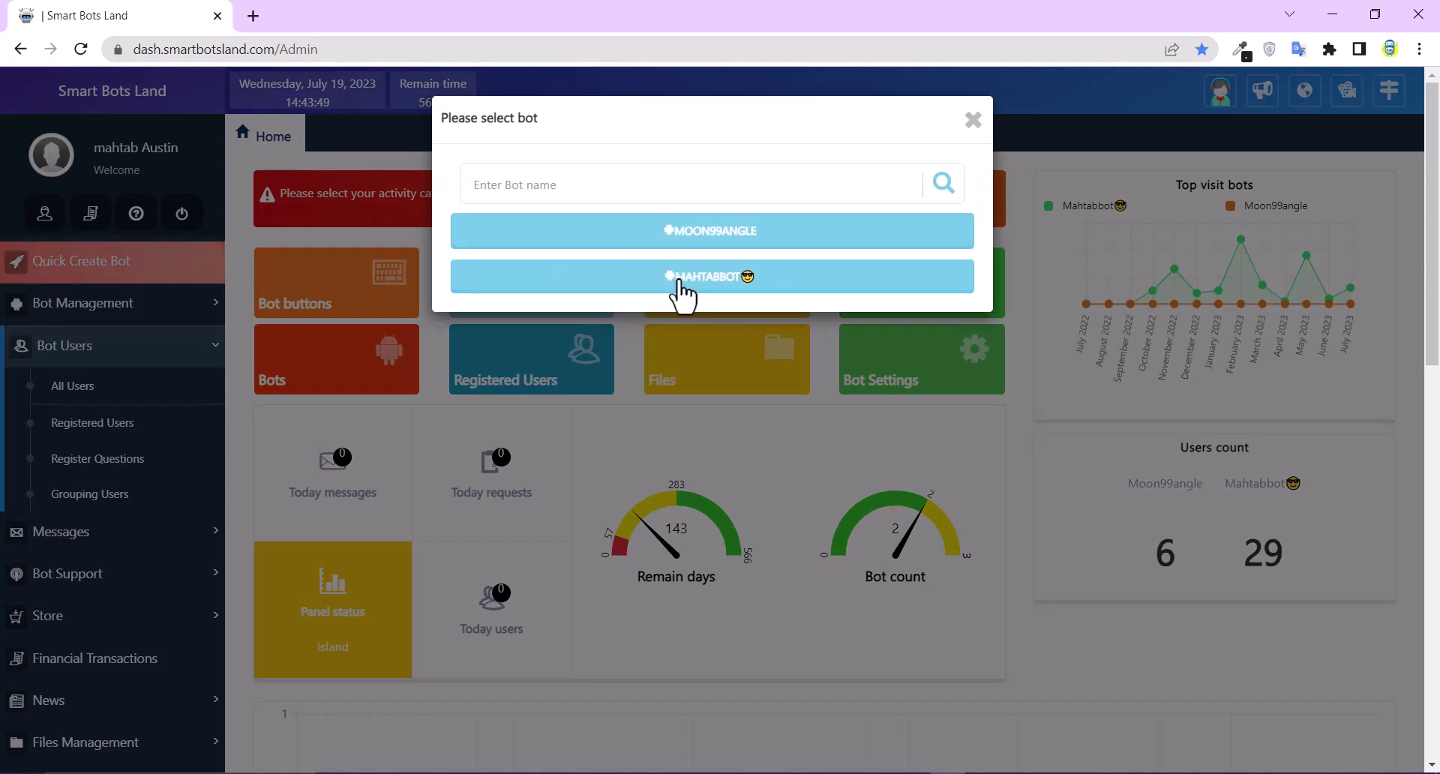
pyautogui.click(680, 277)
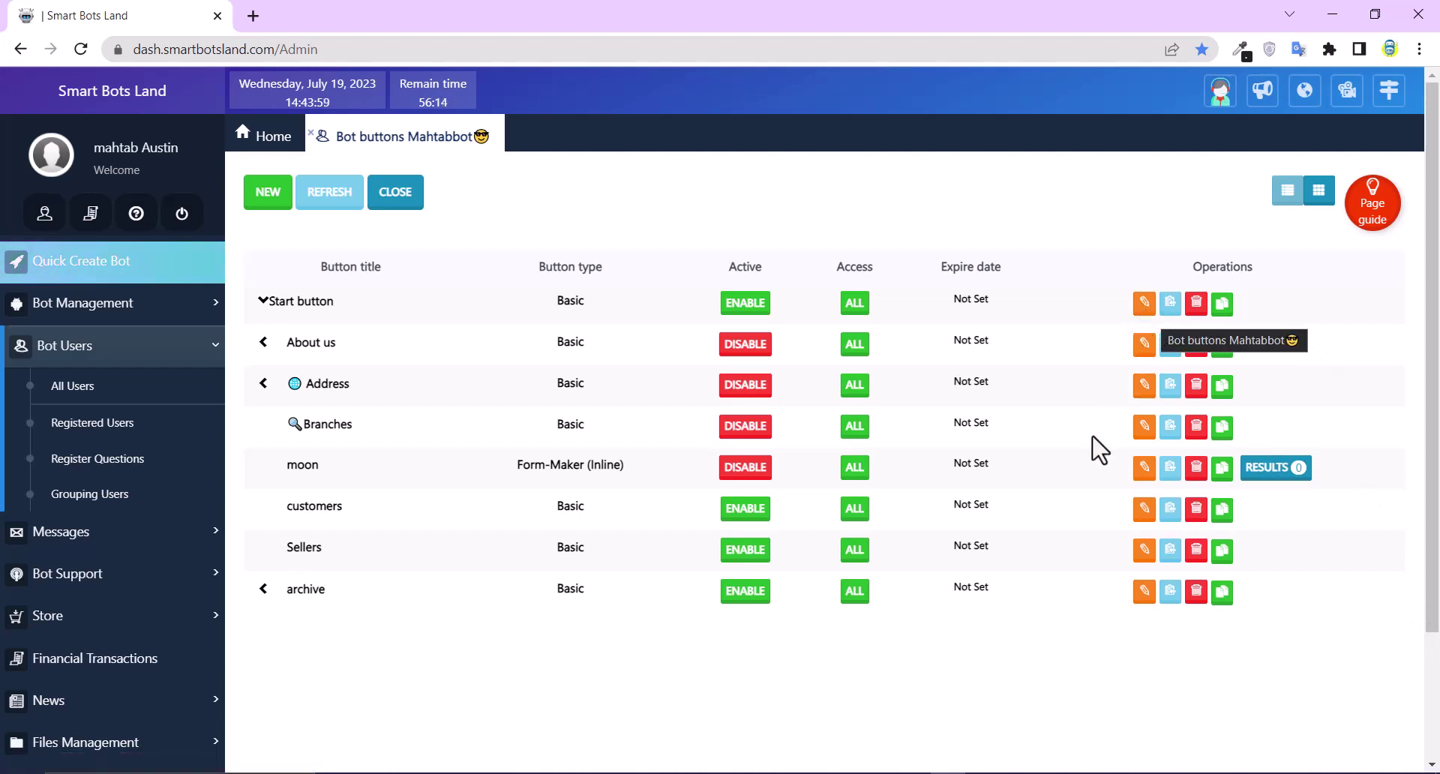
pyautogui.scroll(-2, 913, 617)
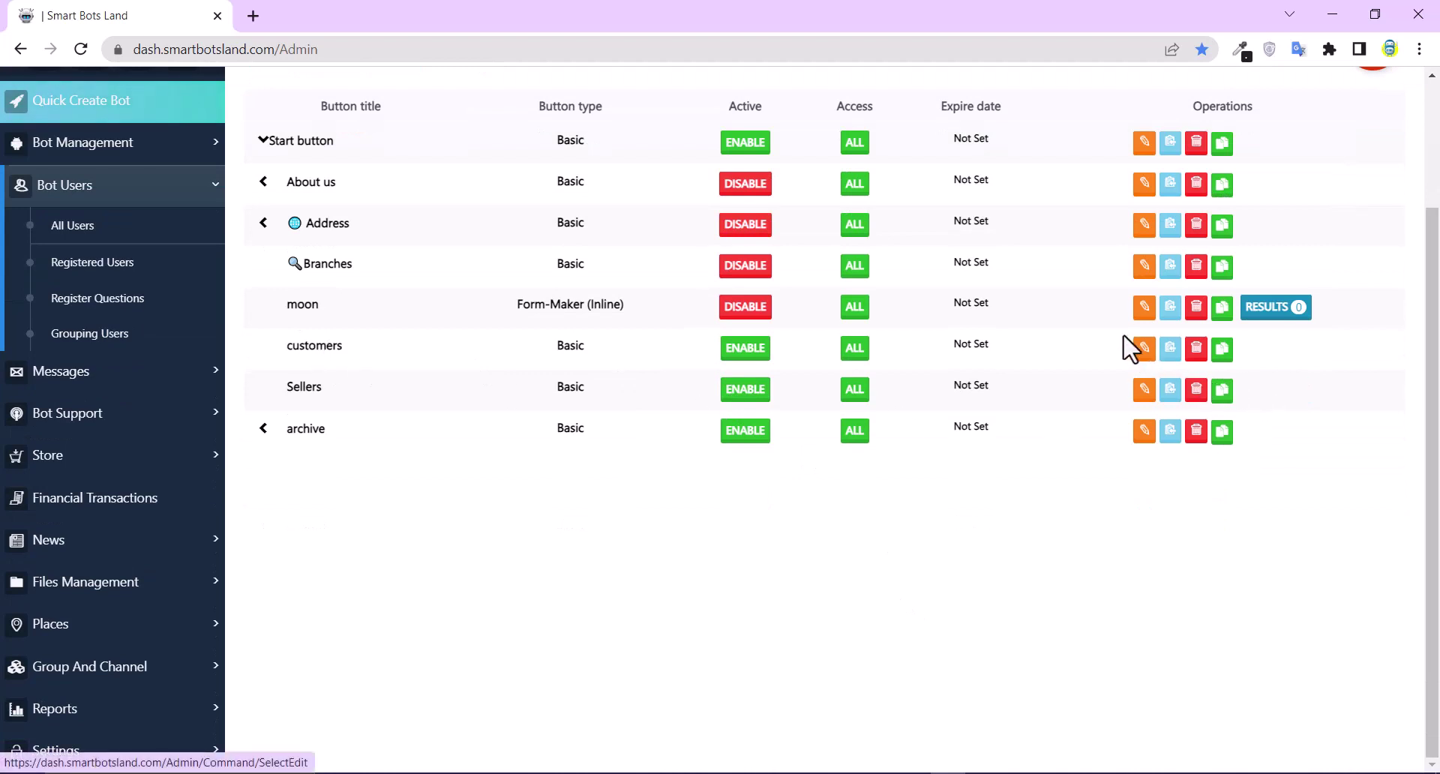
pyautogui.click(1139, 350)
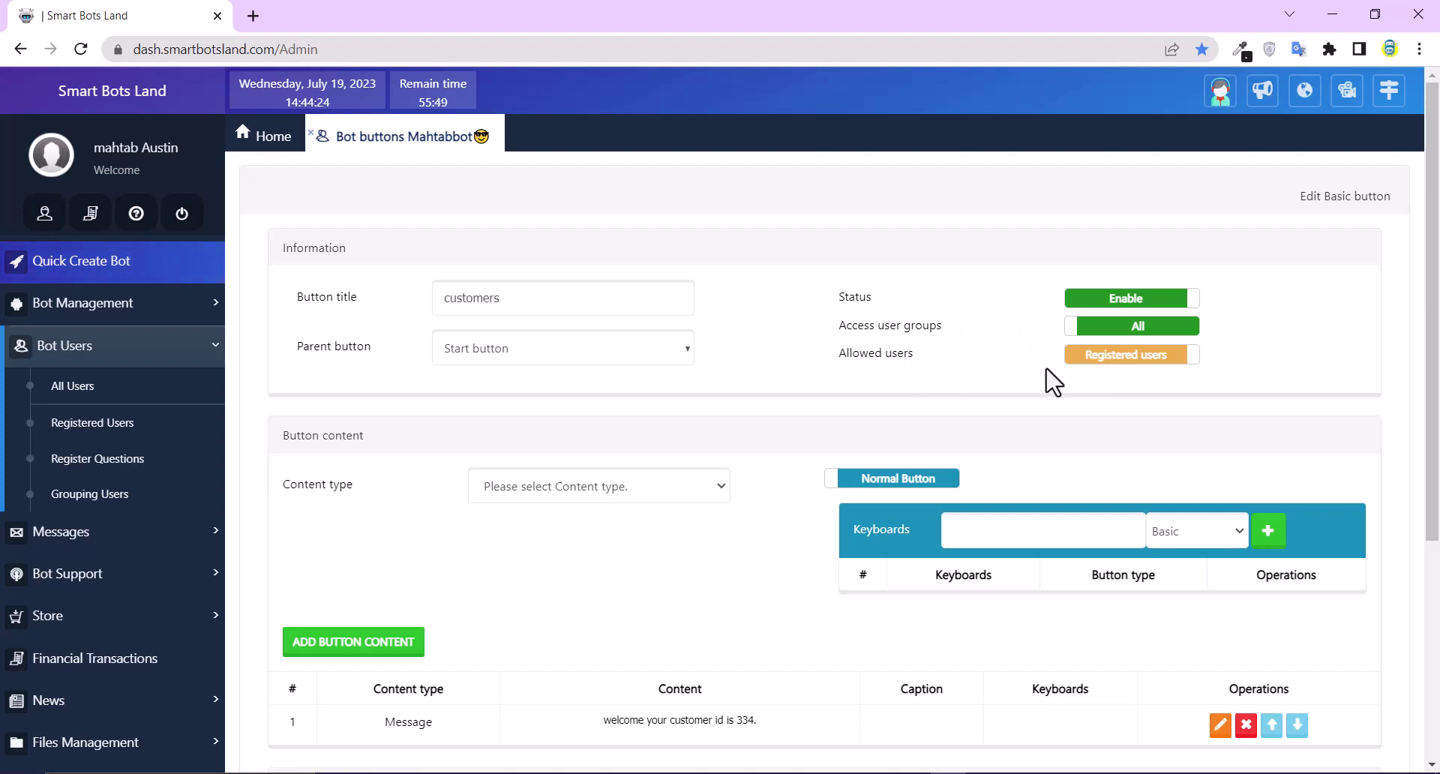
pyautogui.click(1188, 360)
pyautogui.click(1076, 359)
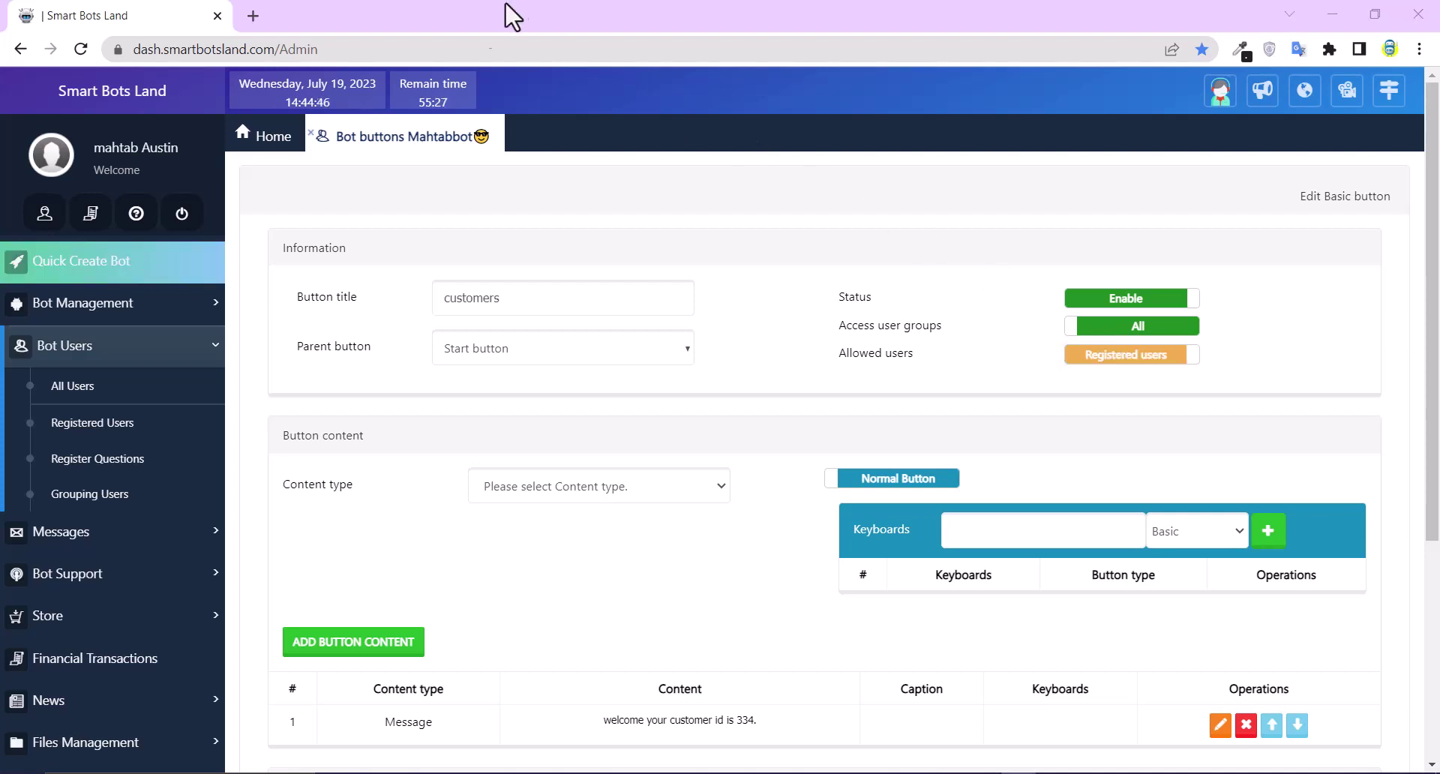
# Step: Restrict the customers button to allowed groups, granting access to the customers group, and save the button
pyautogui.scroll(-3, 1178, 146)
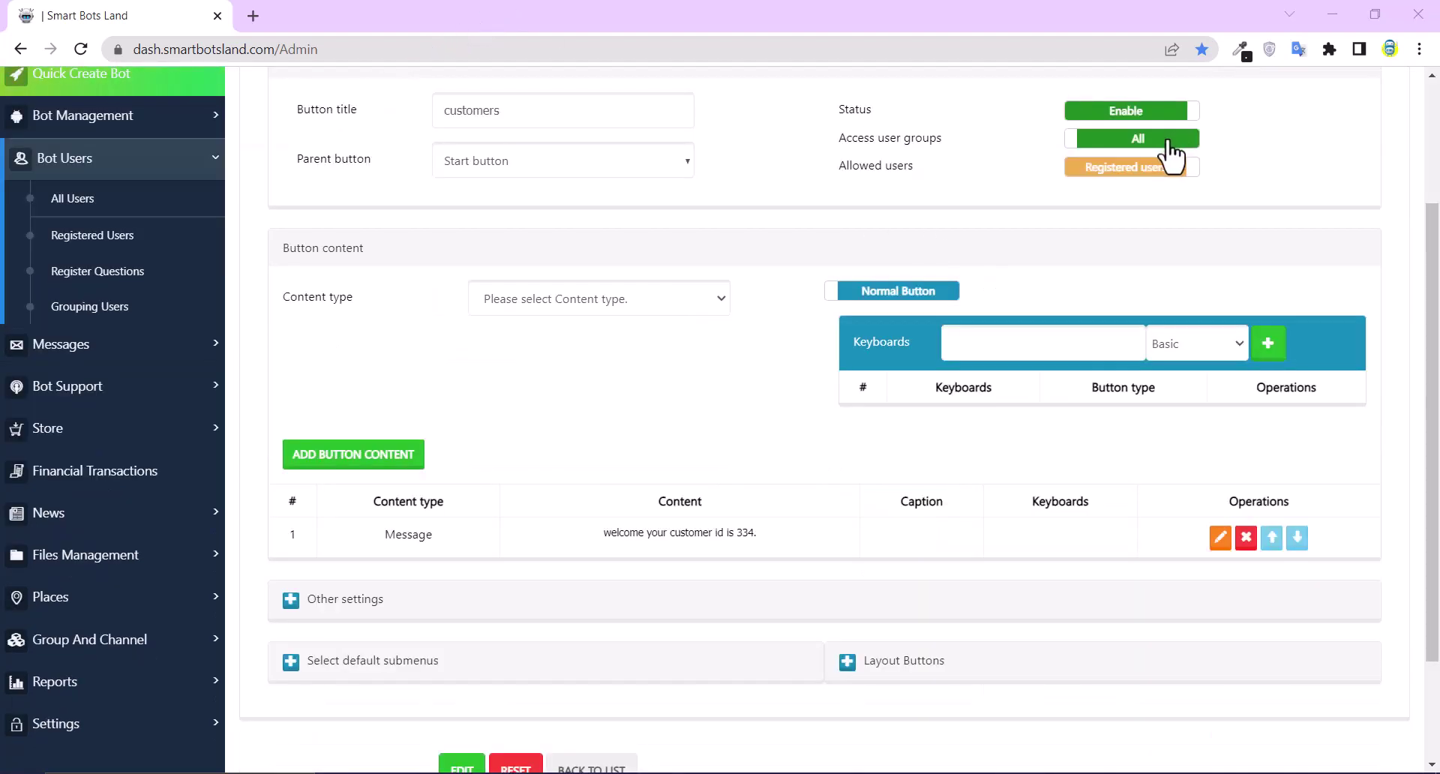
pyautogui.click(1168, 154)
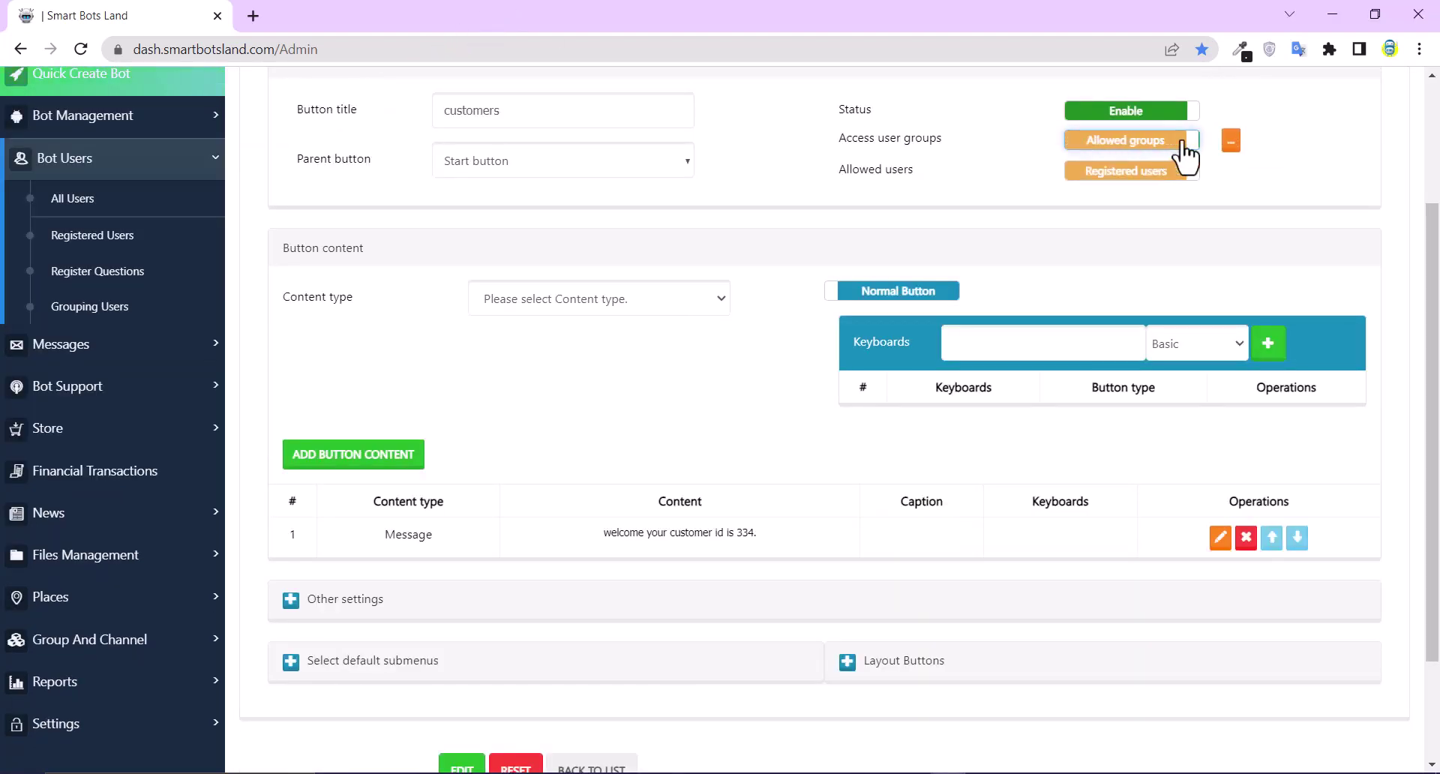
pyautogui.click(1232, 142)
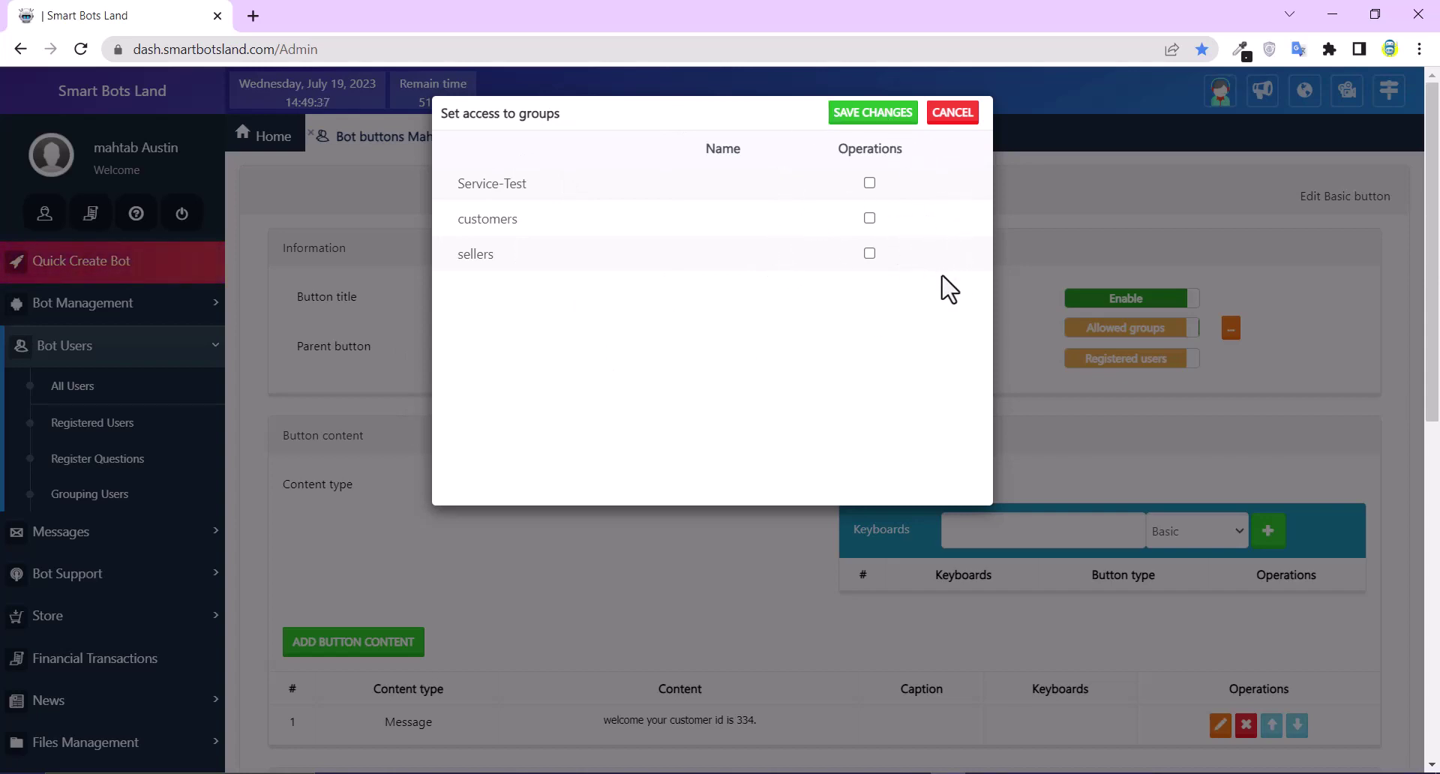
pyautogui.click(869, 218)
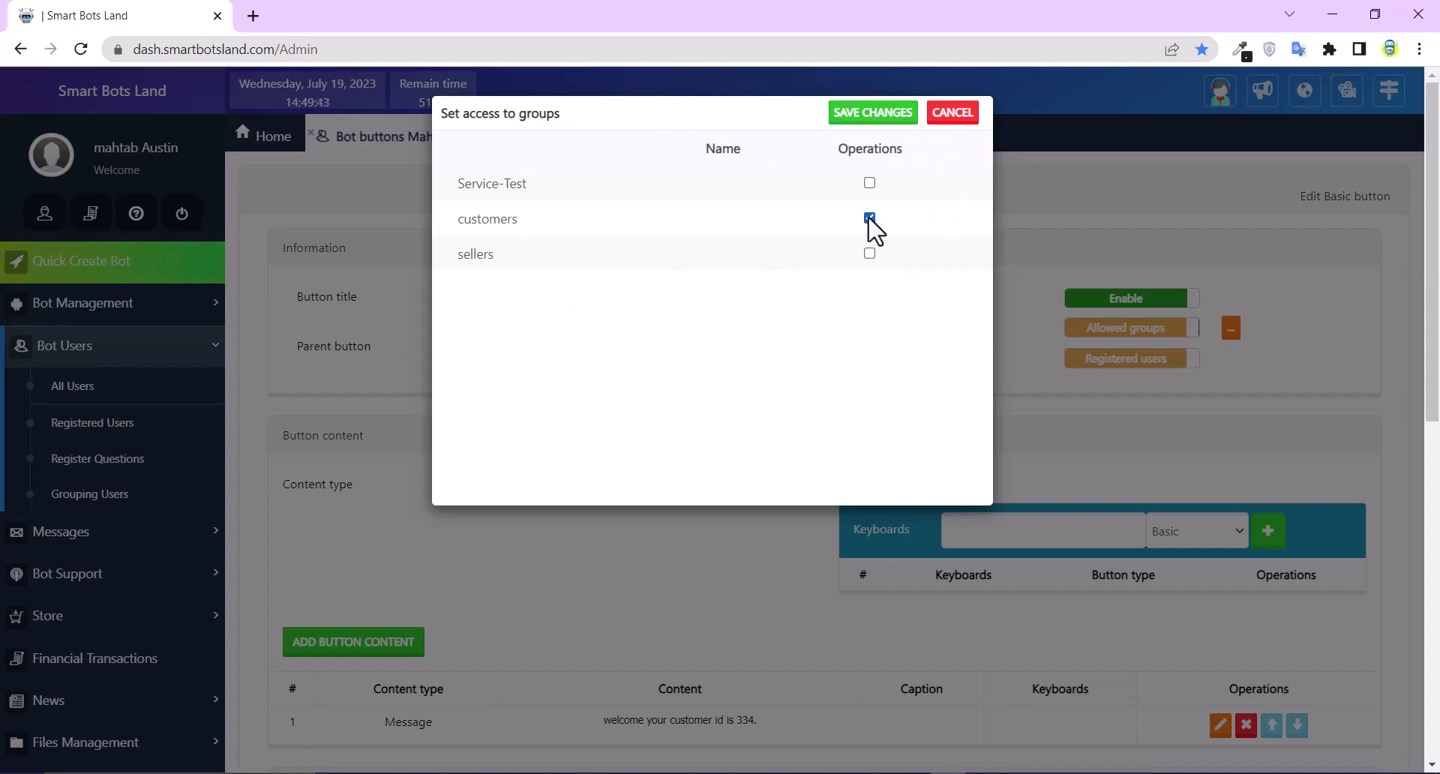
pyautogui.click(839, 114)
pyautogui.scroll(-4, 768, 225)
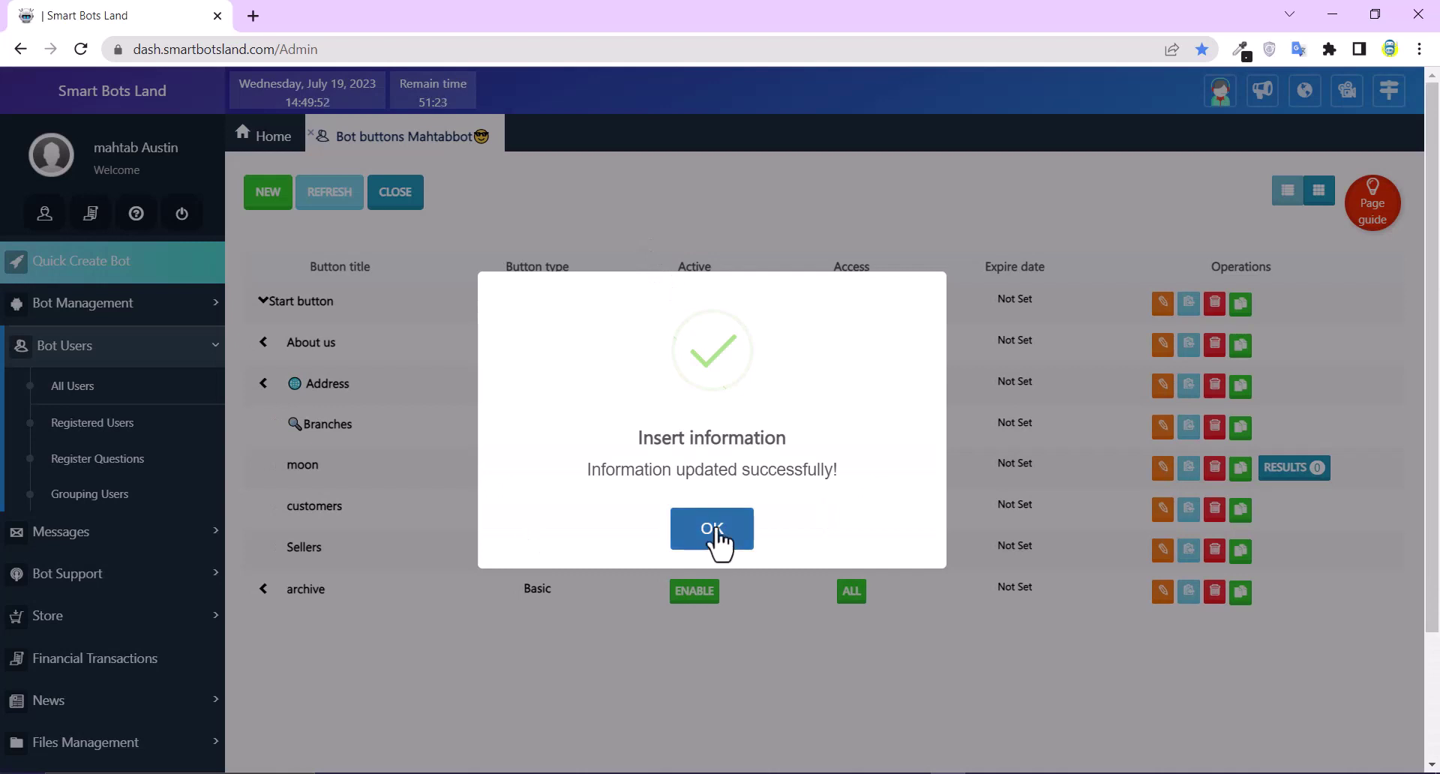
pyautogui.click(712, 529)
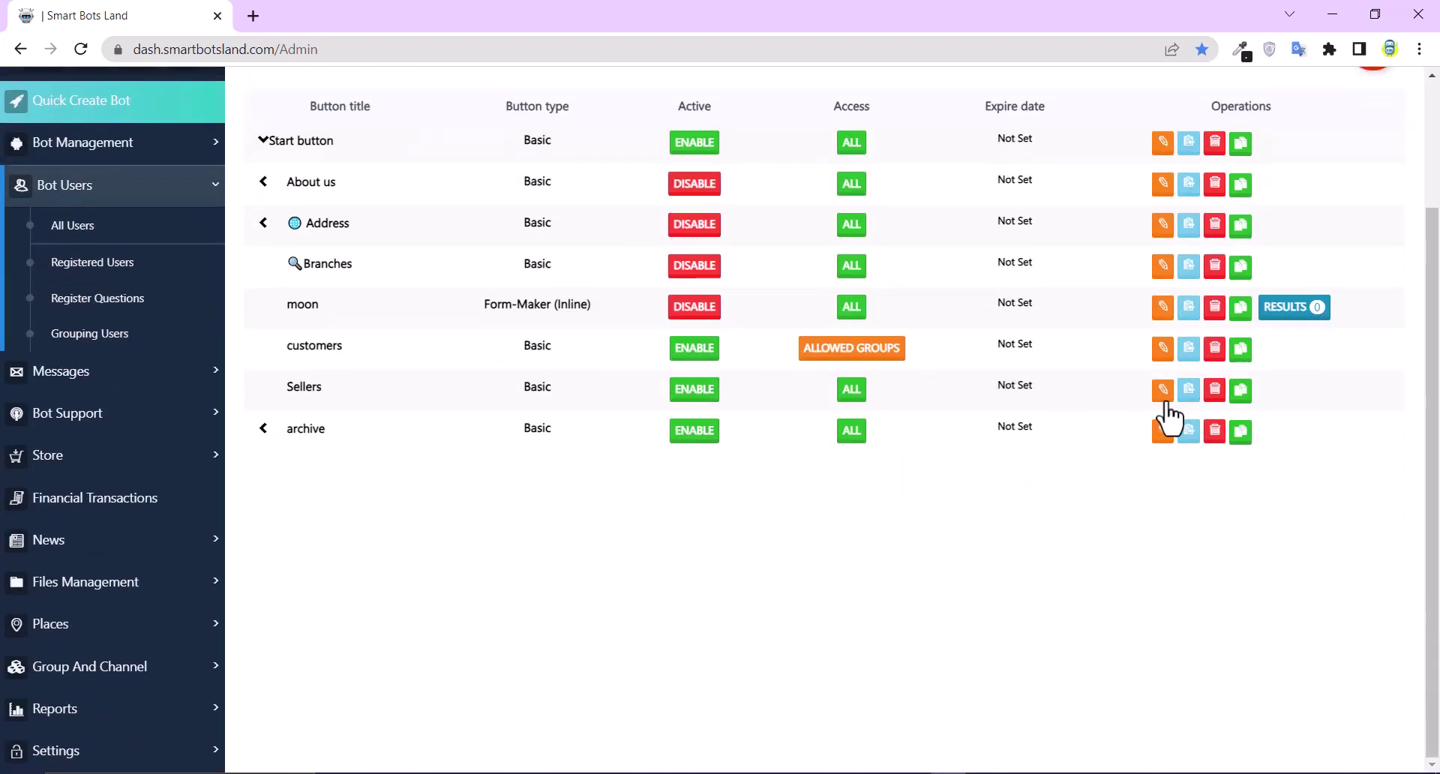
# Step: Restrict the Sellers button to allowed groups, granting access to the sellers group, and save the button
pyautogui.click(1164, 391)
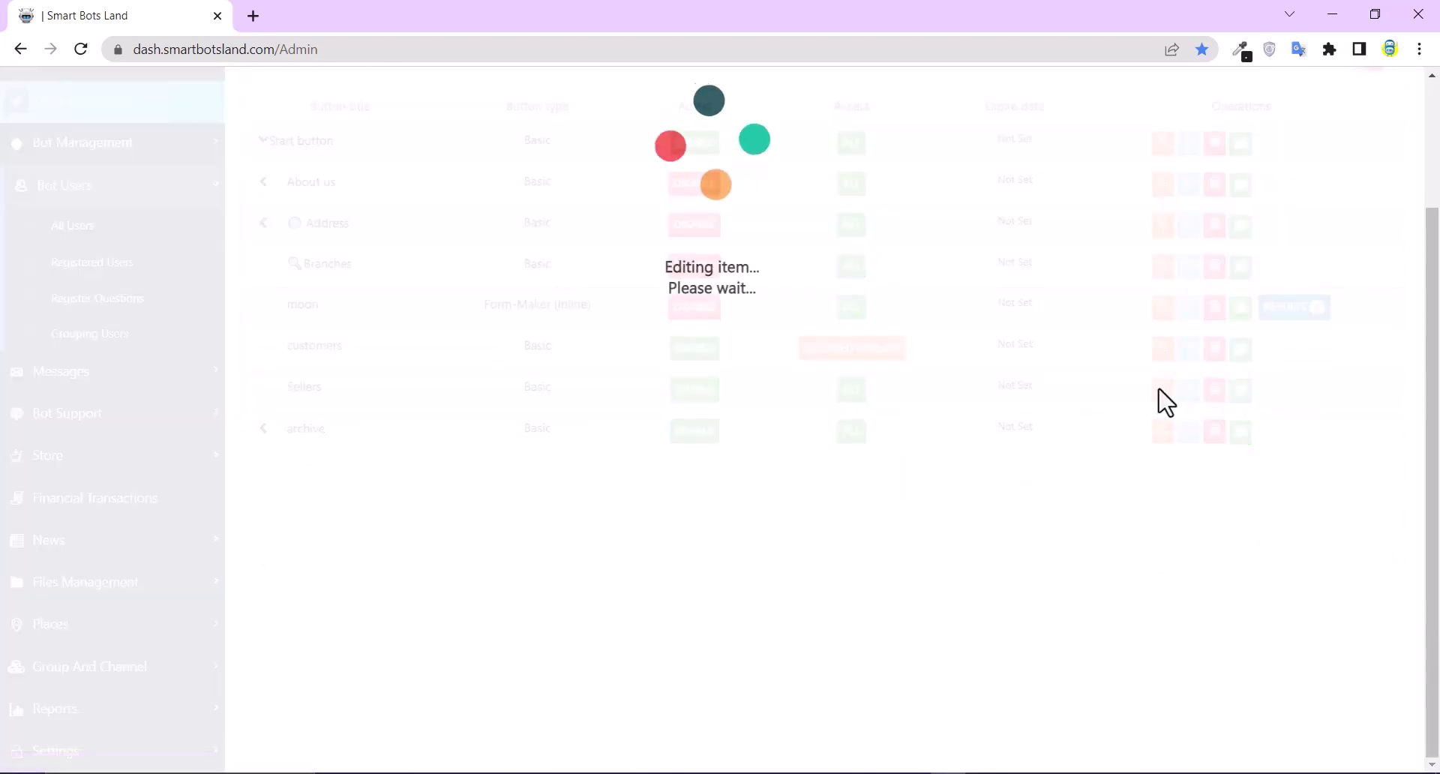
pyautogui.scroll(2, 1150, 375)
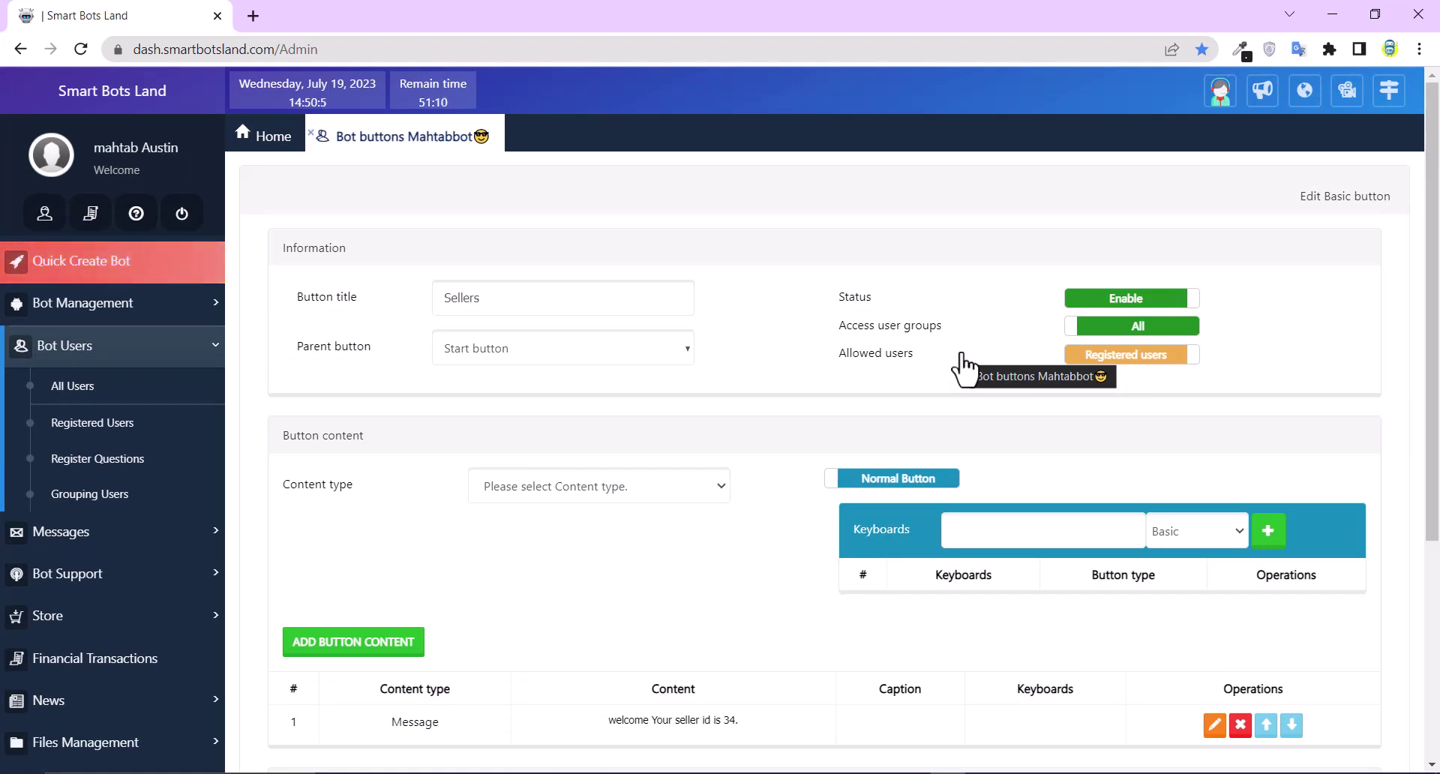
pyautogui.click(1098, 330)
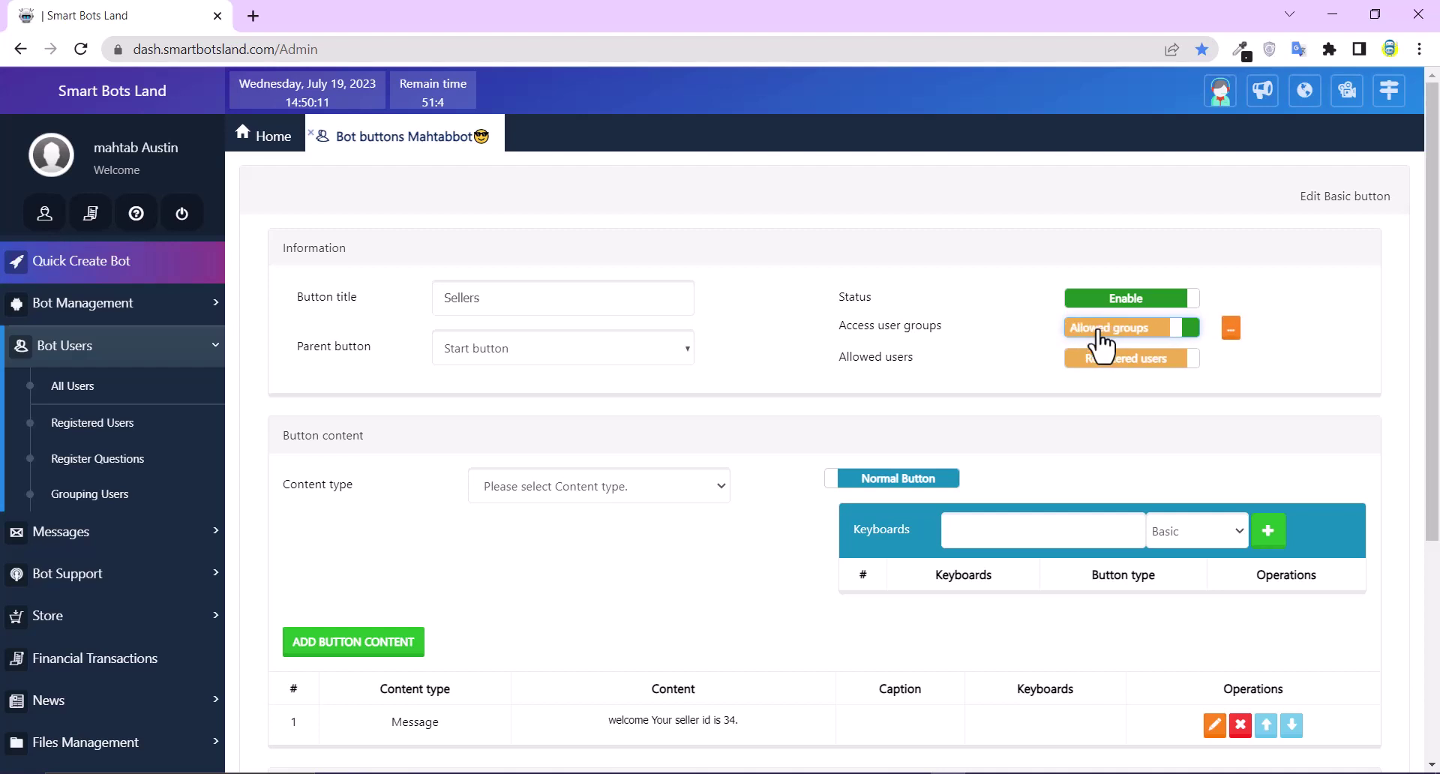
pyautogui.click(1230, 330)
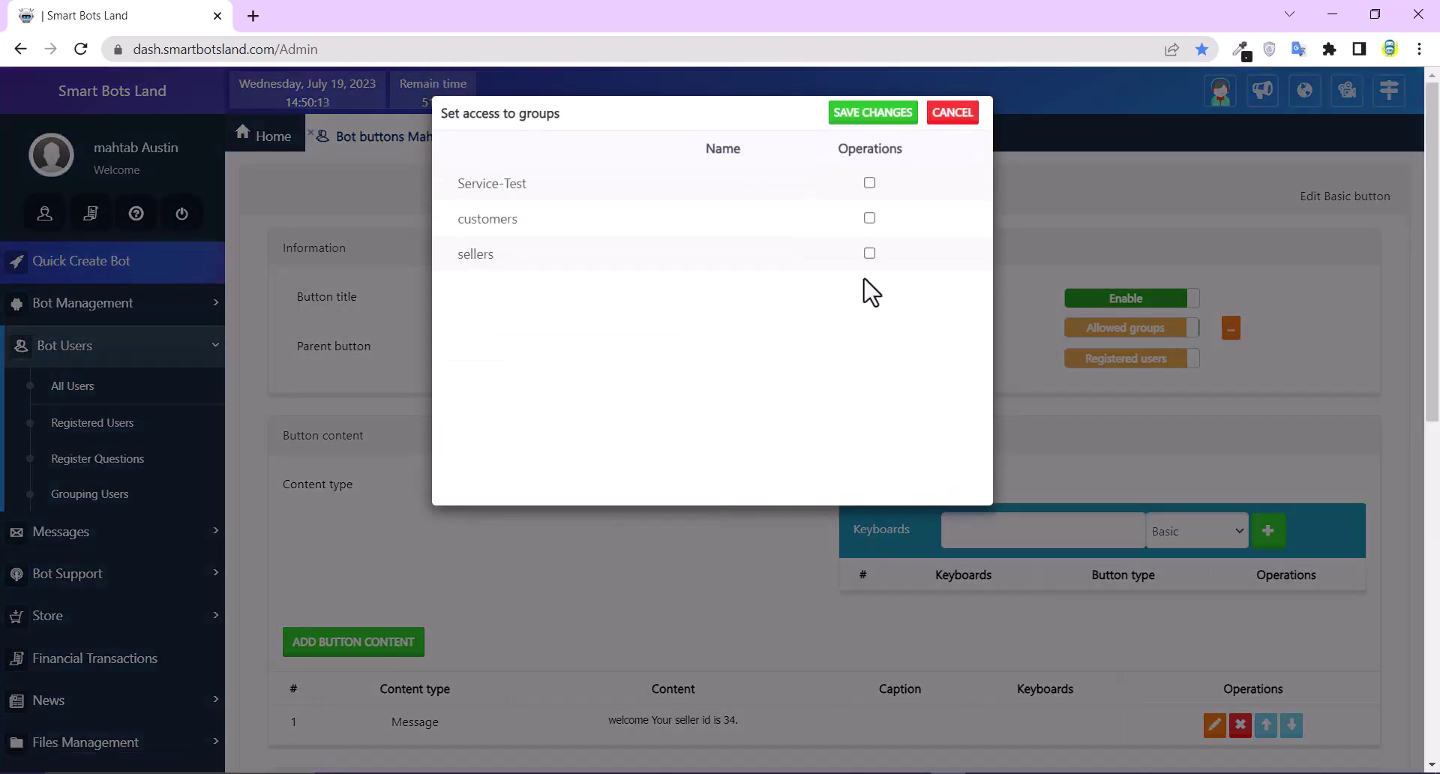
pyautogui.click(869, 254)
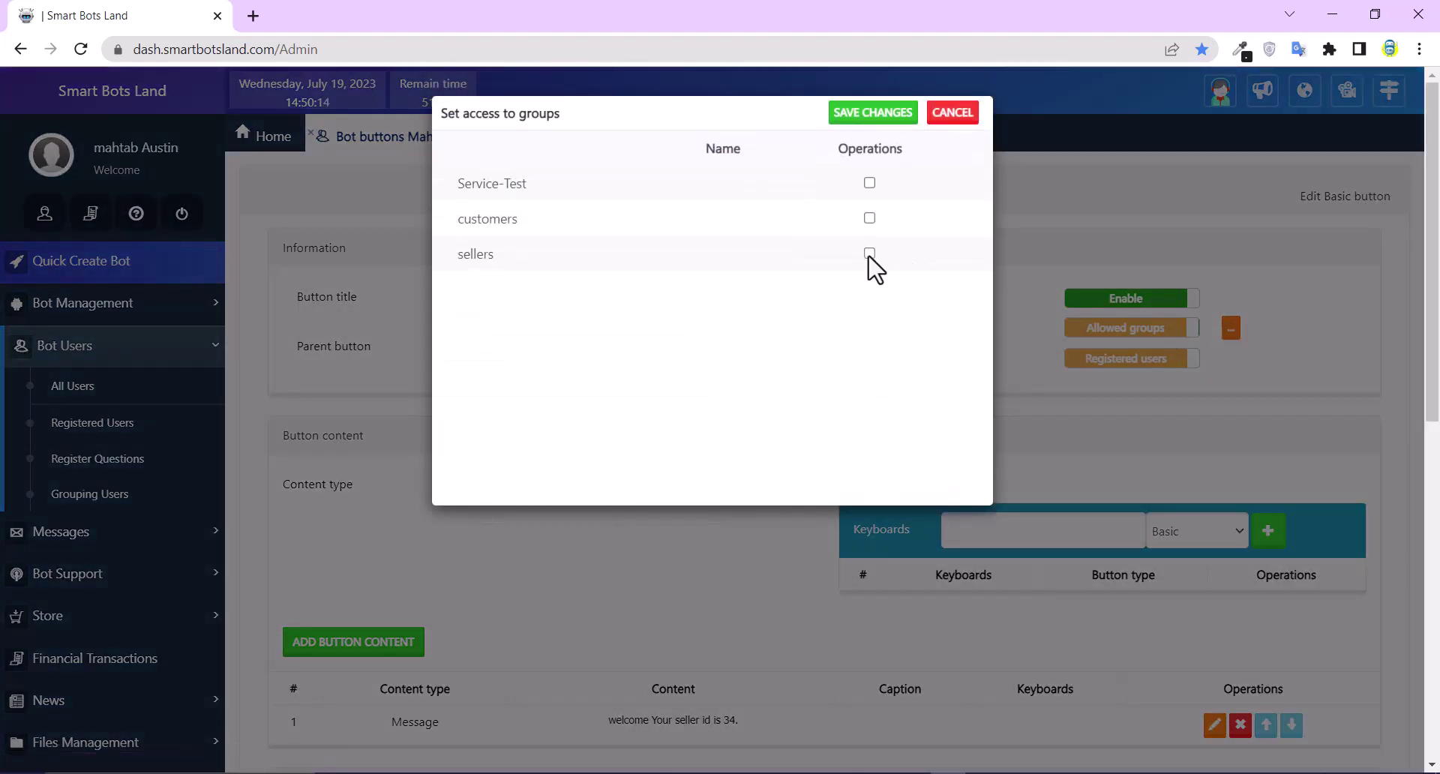
pyautogui.click(855, 118)
pyautogui.scroll(-4, 853, 123)
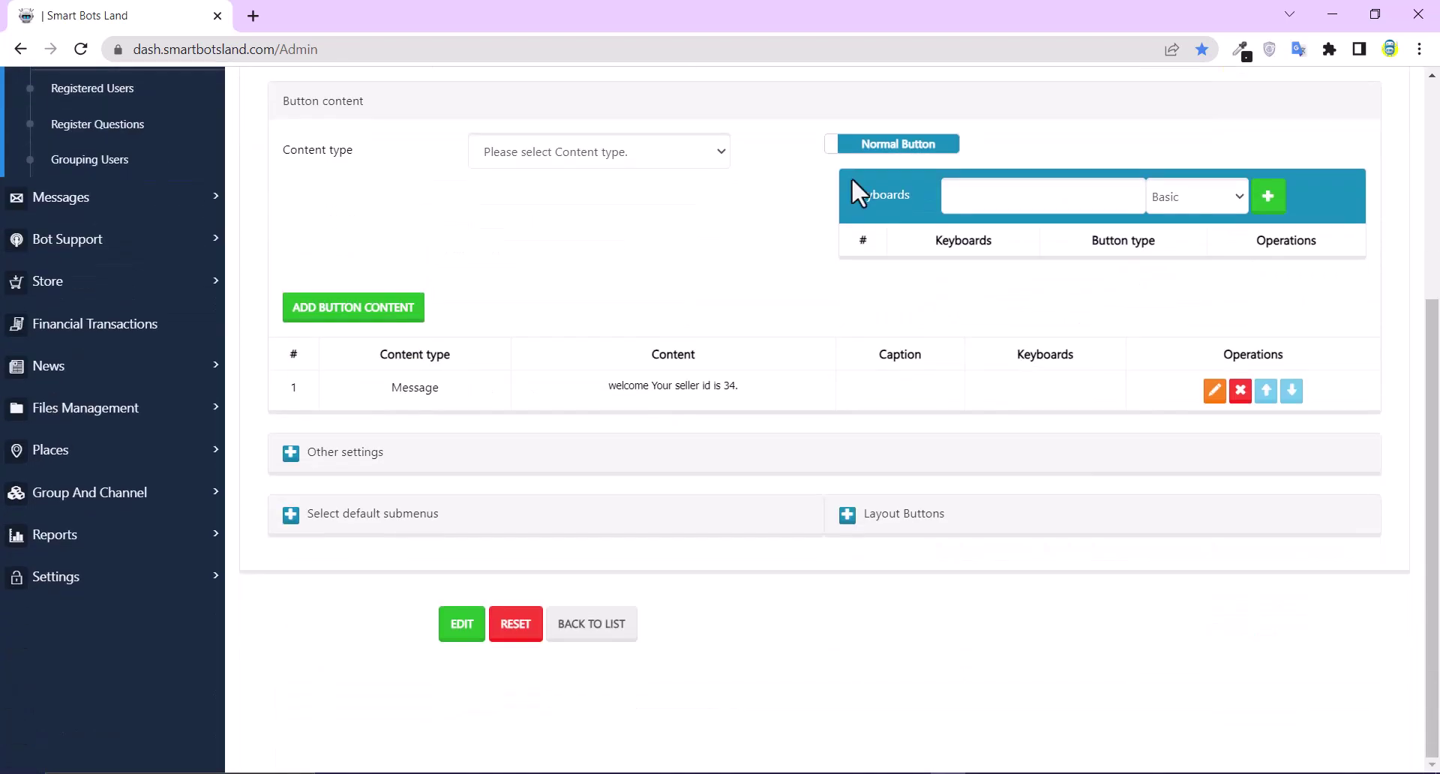
pyautogui.click(462, 624)
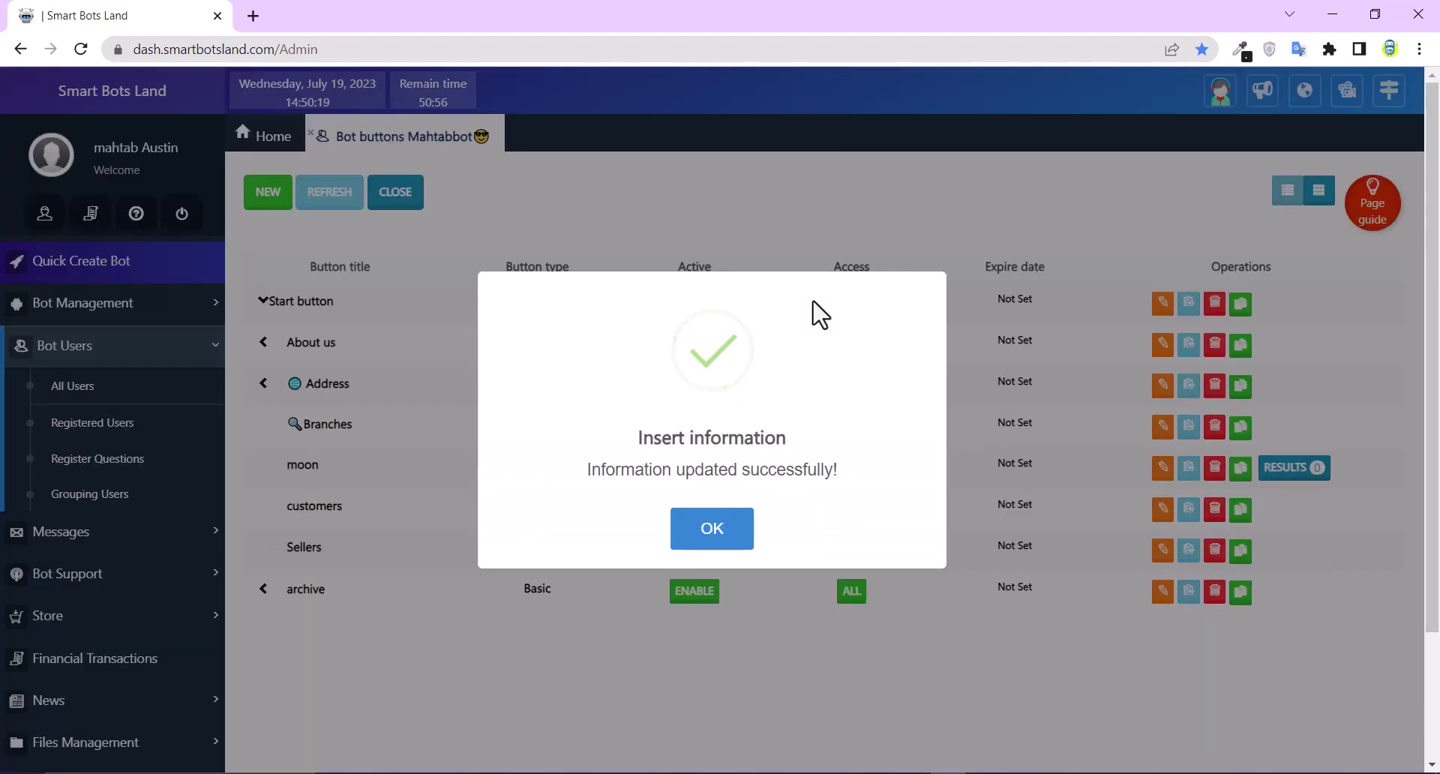
pyautogui.click(717, 552)
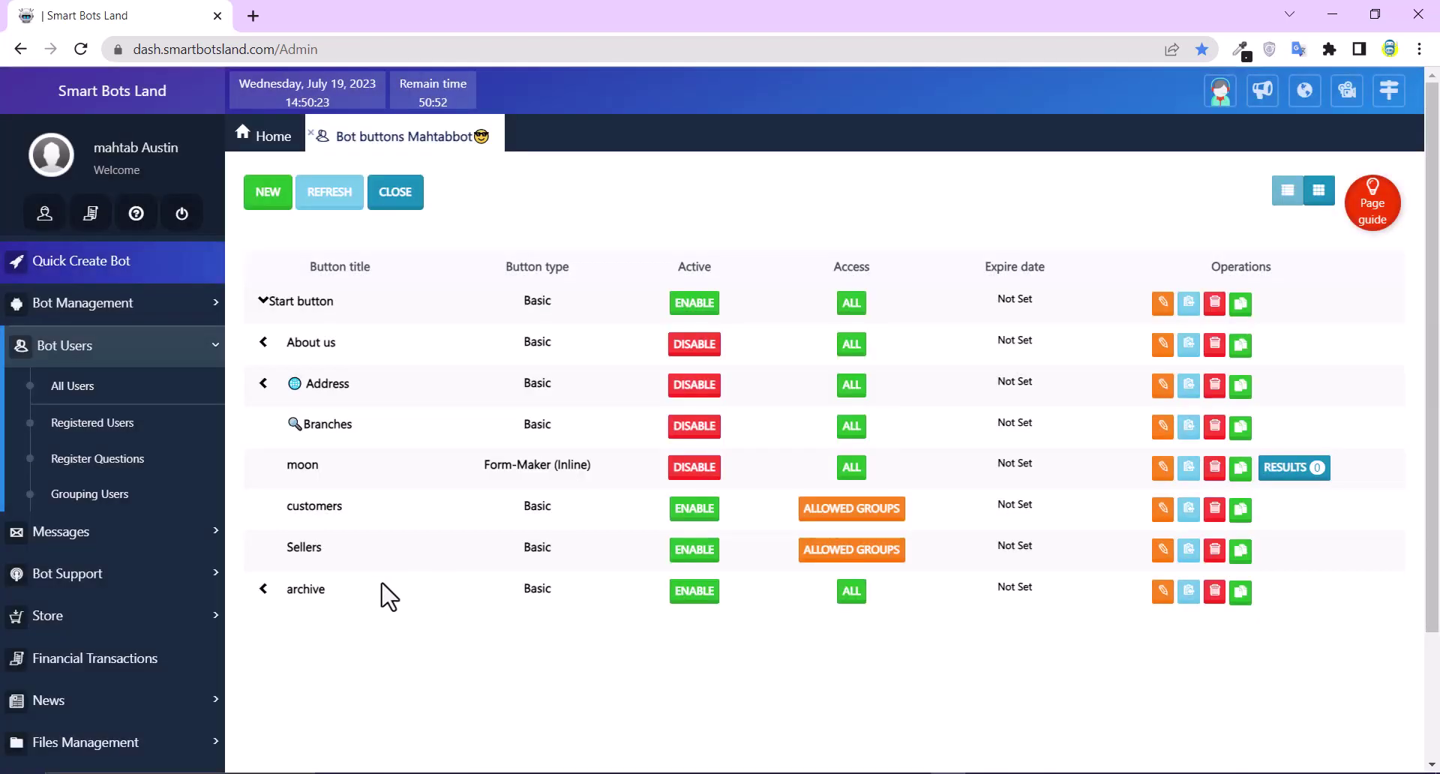
# Step: Return to the Telegram chat, restart the bot with /start and test the customers button
pyautogui.click(1344, 9)
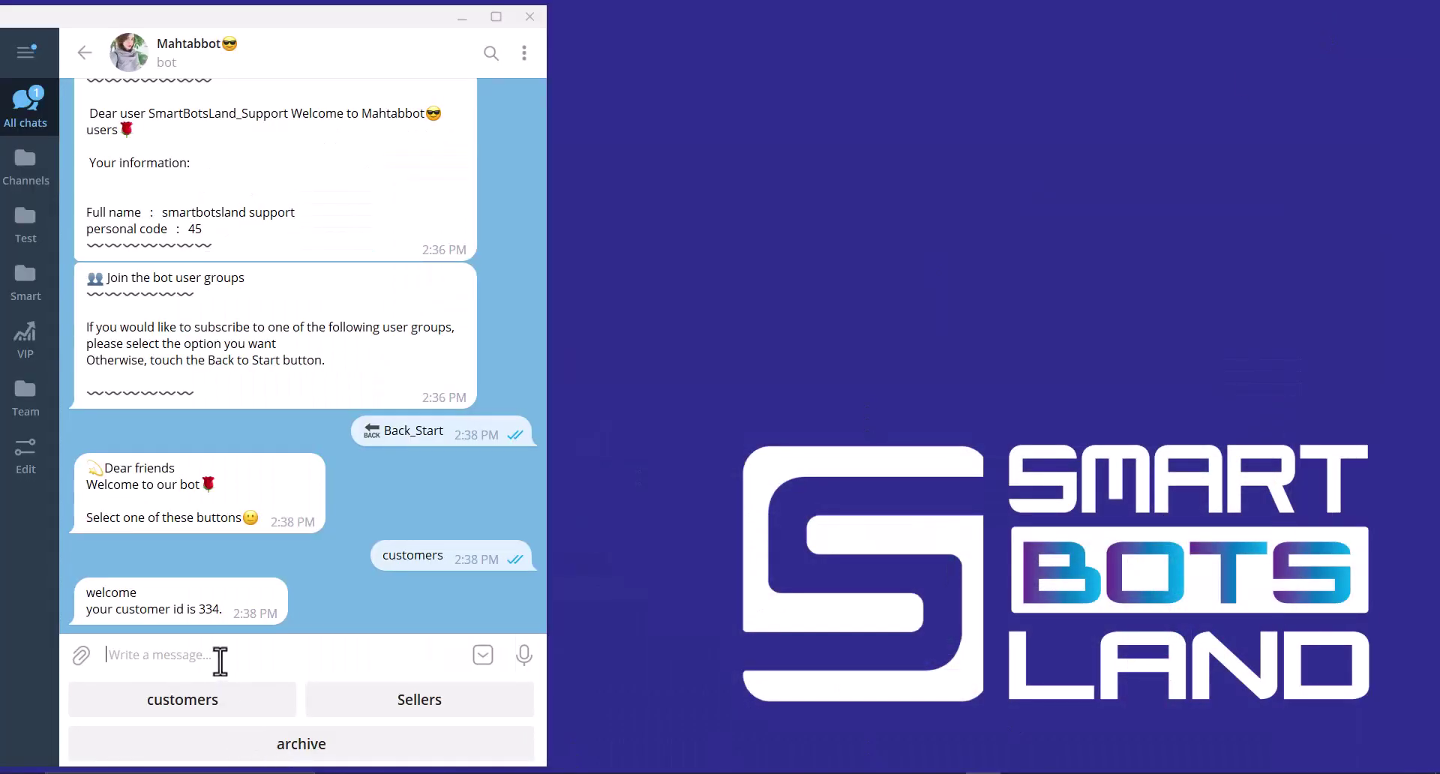
pyautogui.write('/start')
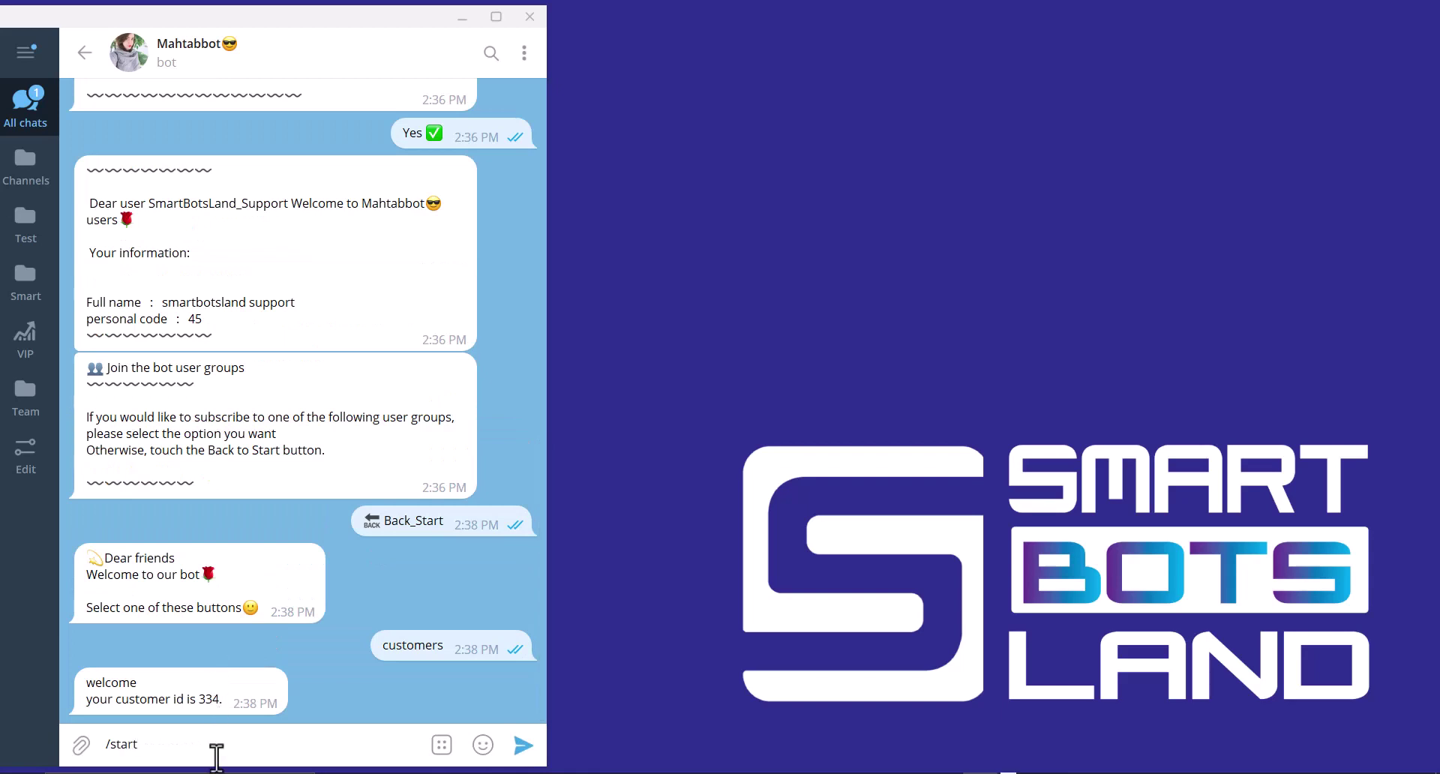
pyautogui.click(523, 746)
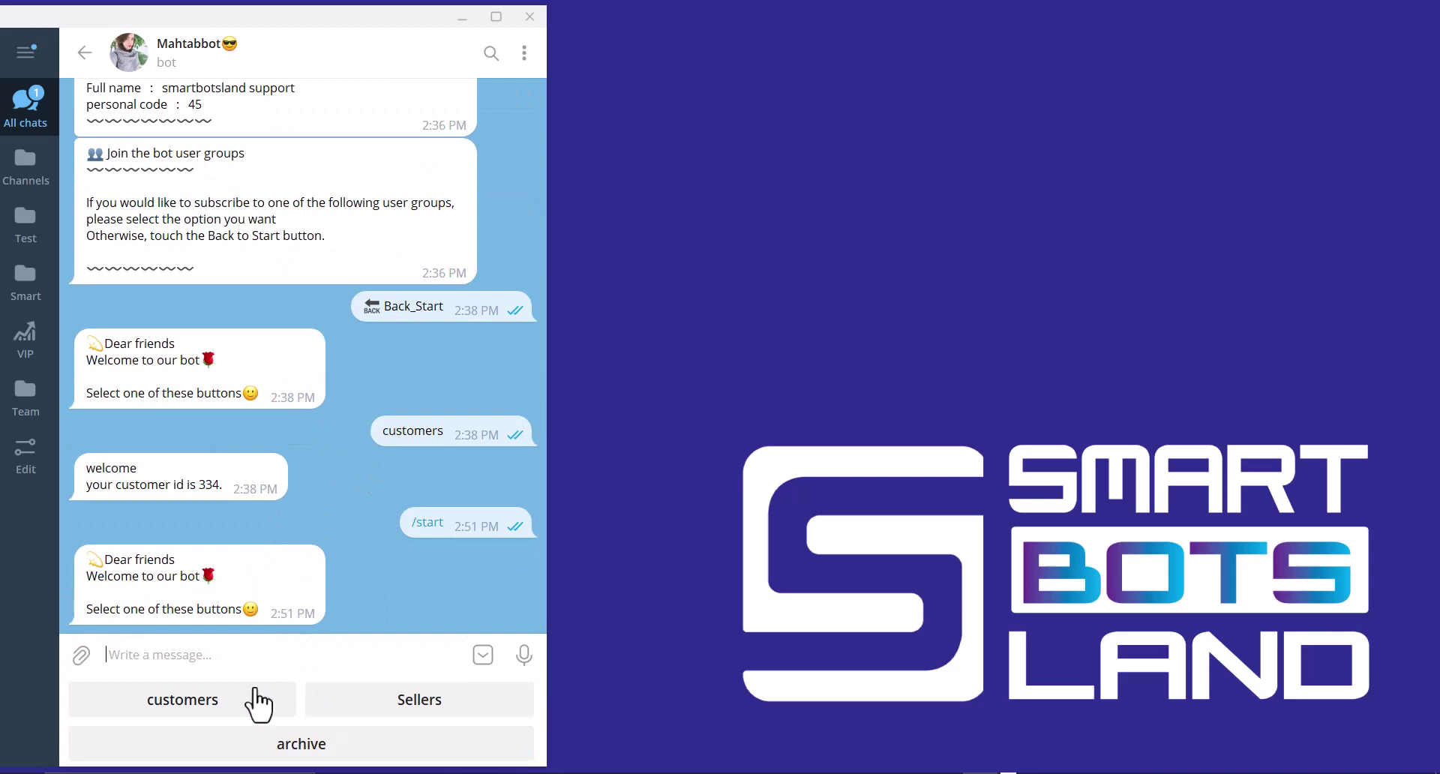
pyautogui.click(256, 701)
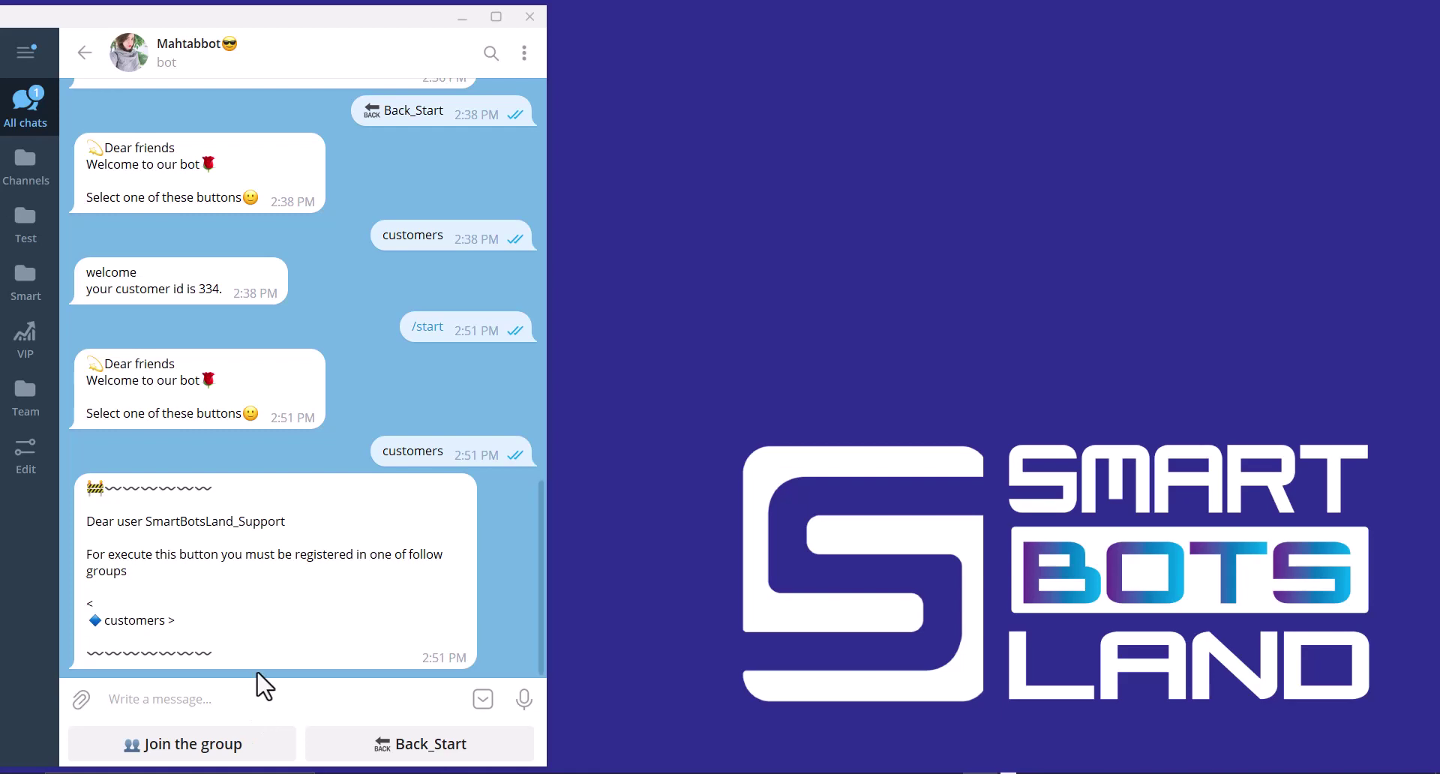
# Step: Use the bot's Join the group option to request membership in the customers user group
pyautogui.doubleClick(210, 562)
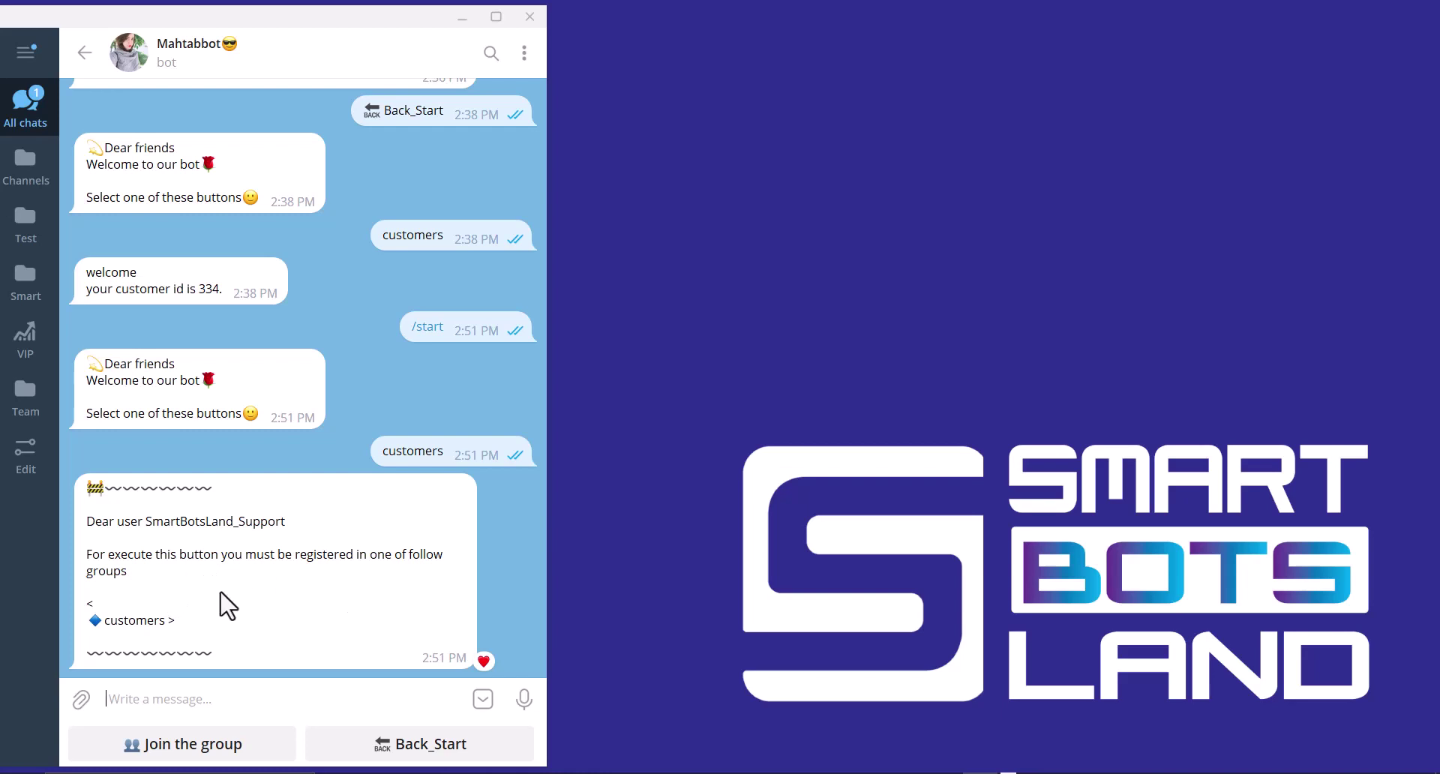
pyautogui.doubleClick(347, 555)
pyautogui.click(254, 763)
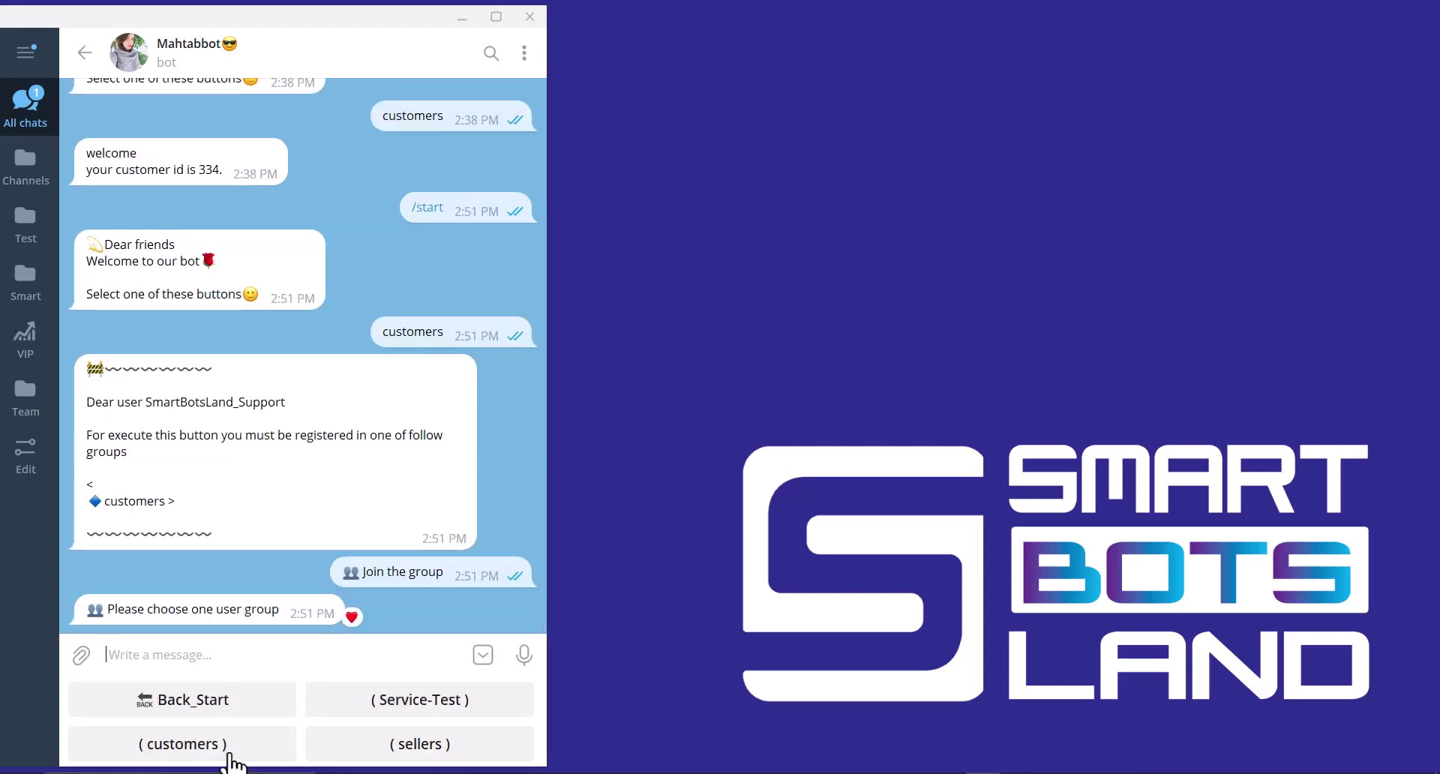
pyautogui.click(230, 756)
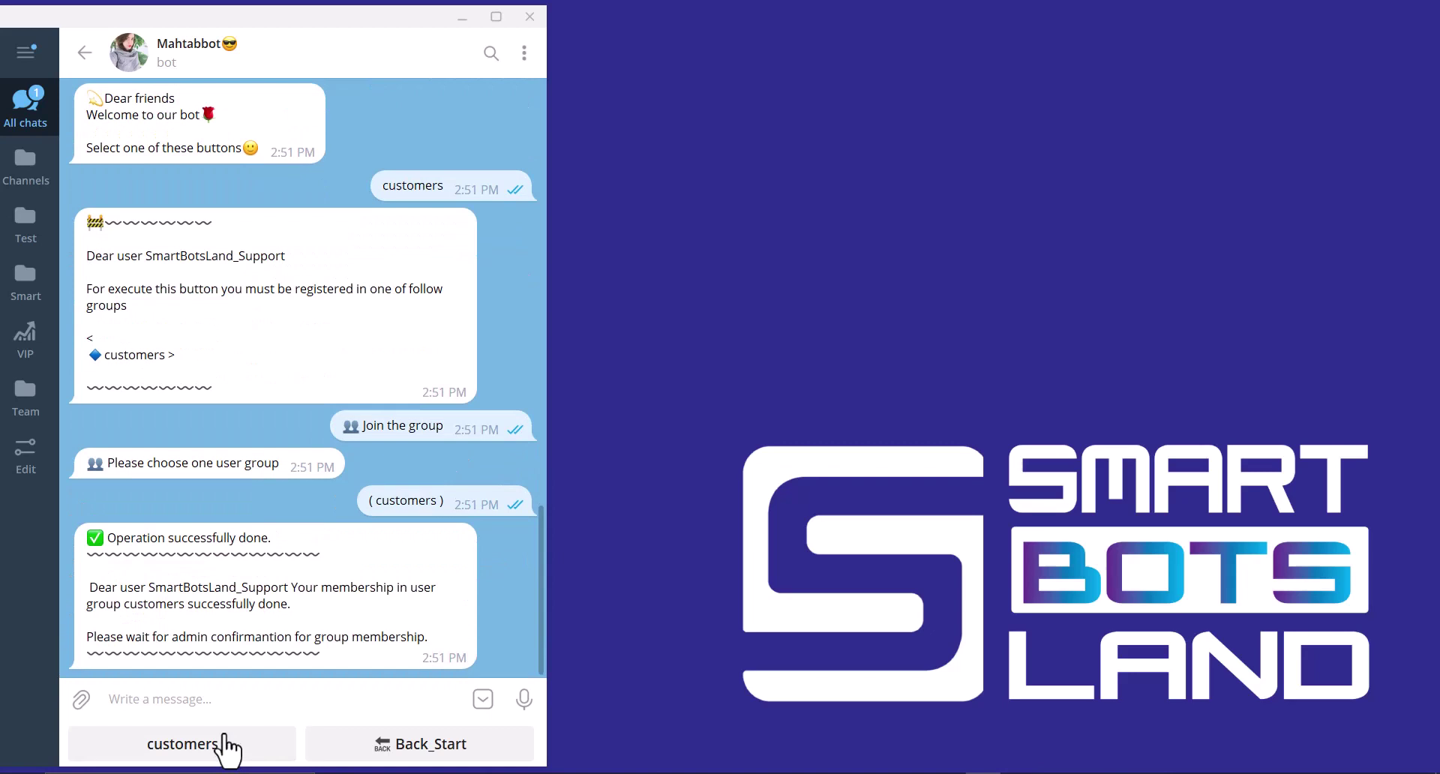
pyautogui.doubleClick(250, 636)
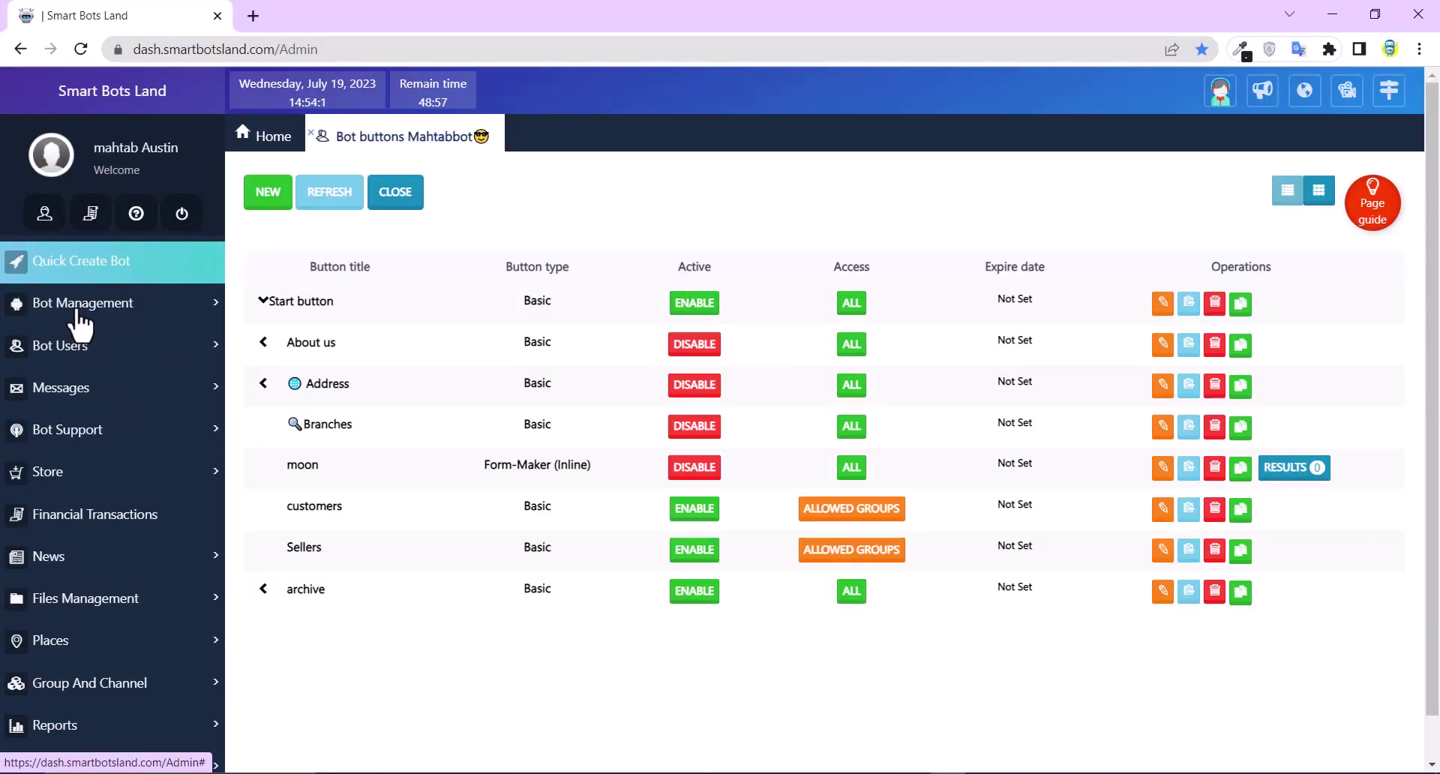
# Step: In the Smart Bots Land dashboard, set Mahtabbot's "How to restrictions on buttons" setting to Don't show and save the bot settings
pyautogui.click(81, 321)
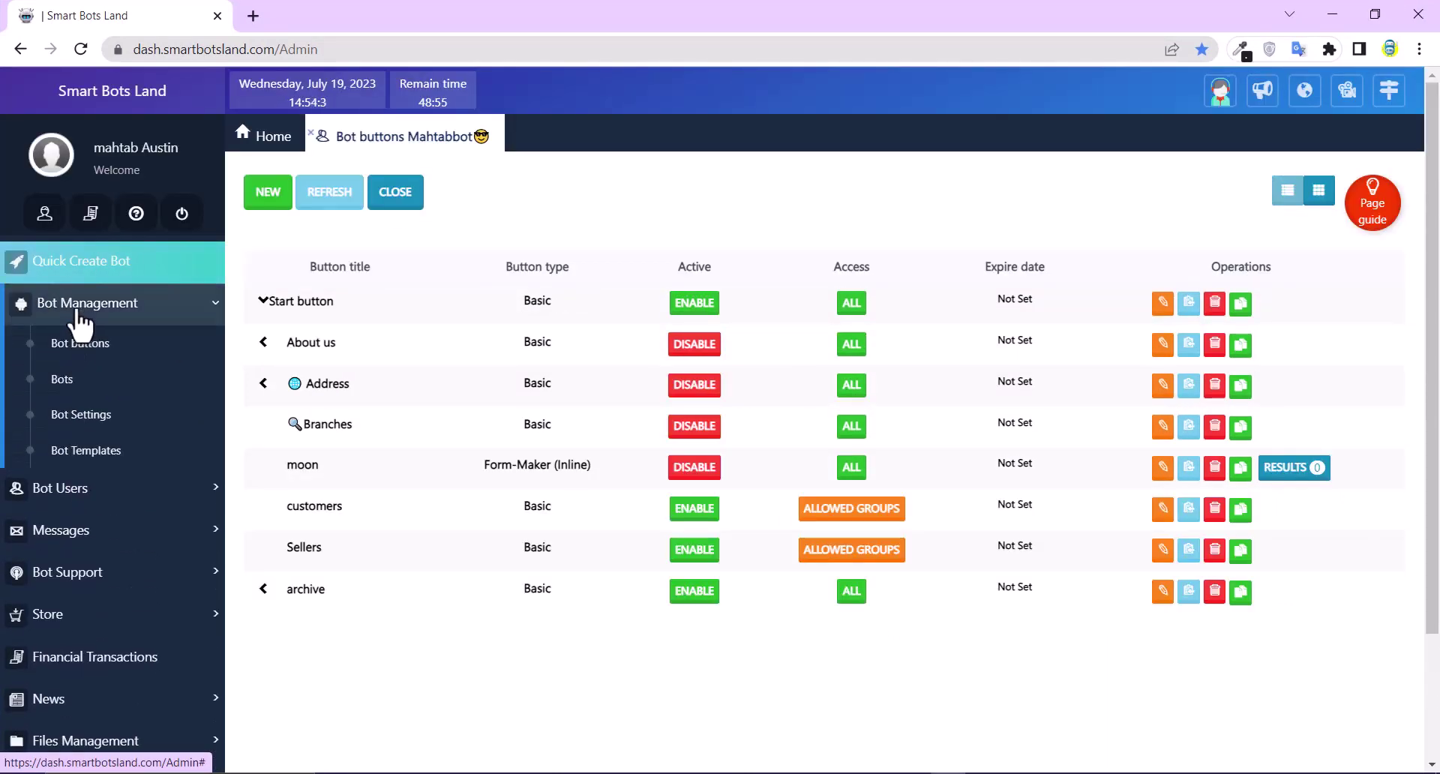
pyautogui.click(82, 427)
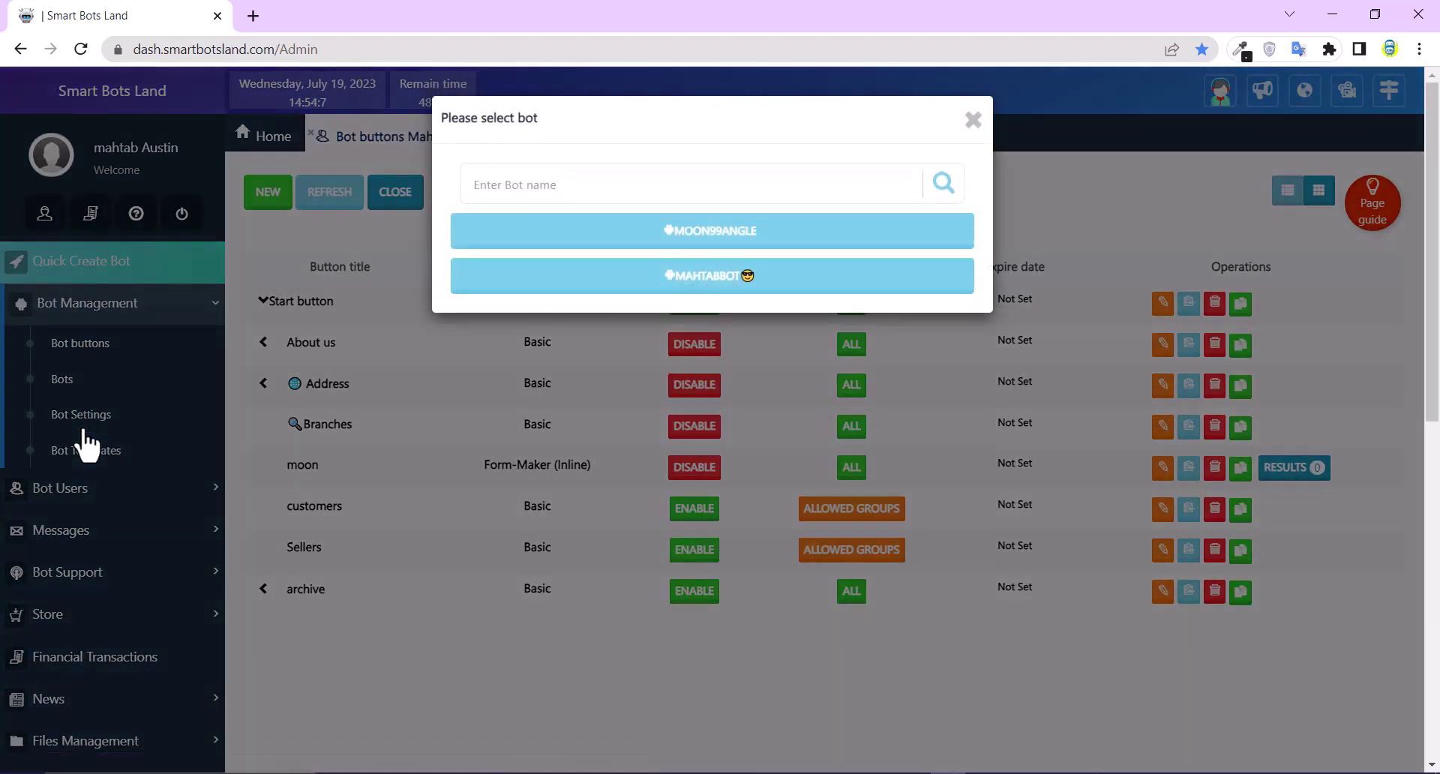
pyautogui.click(716, 284)
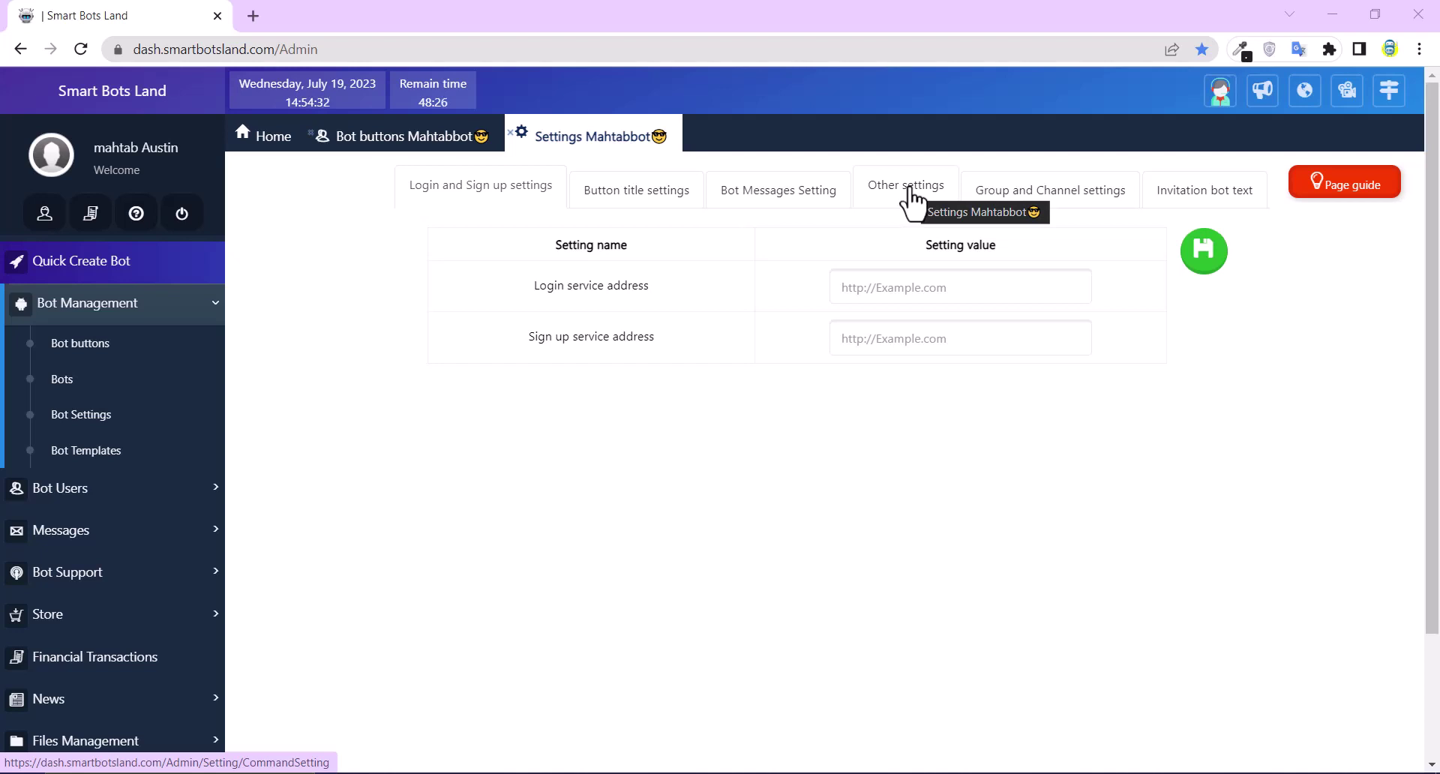
pyautogui.click(911, 191)
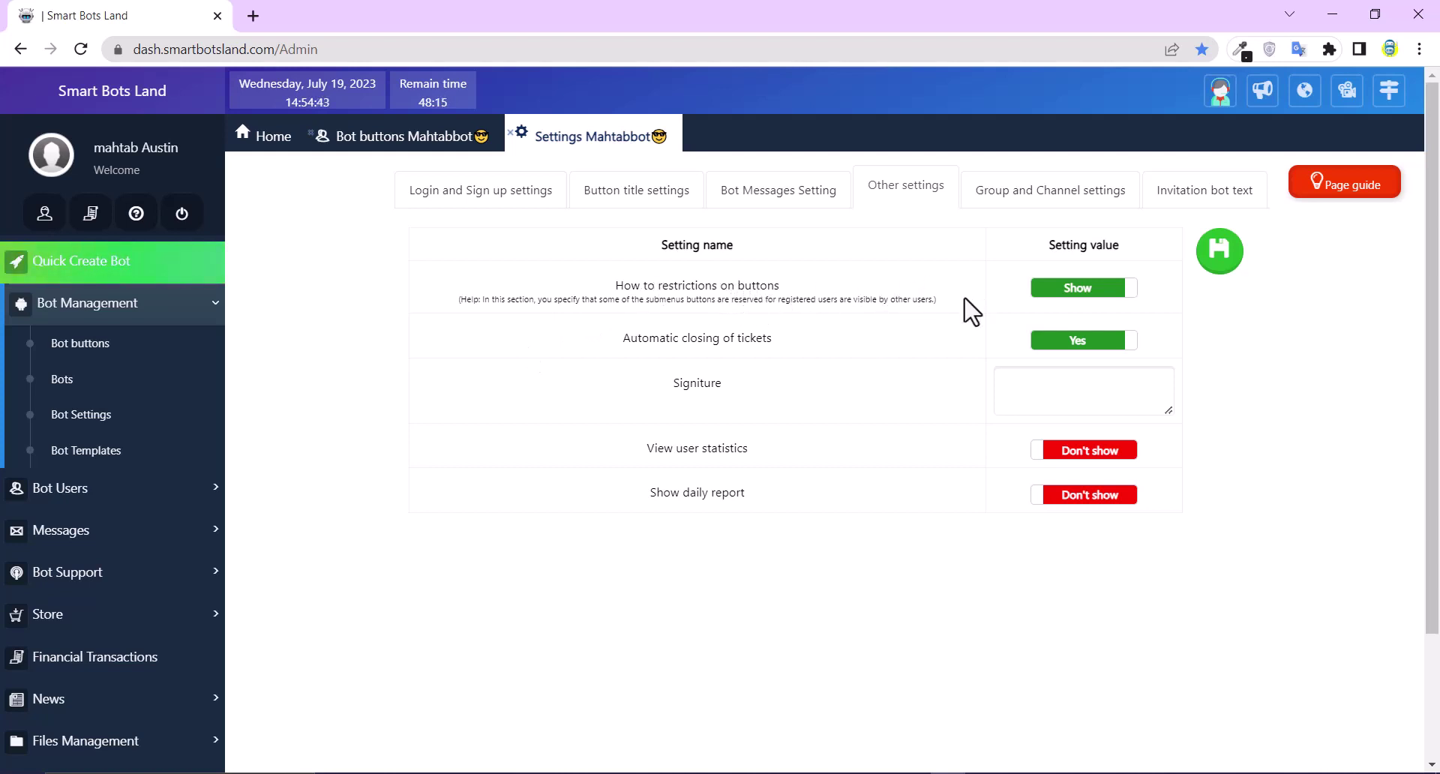
pyautogui.click(1125, 297)
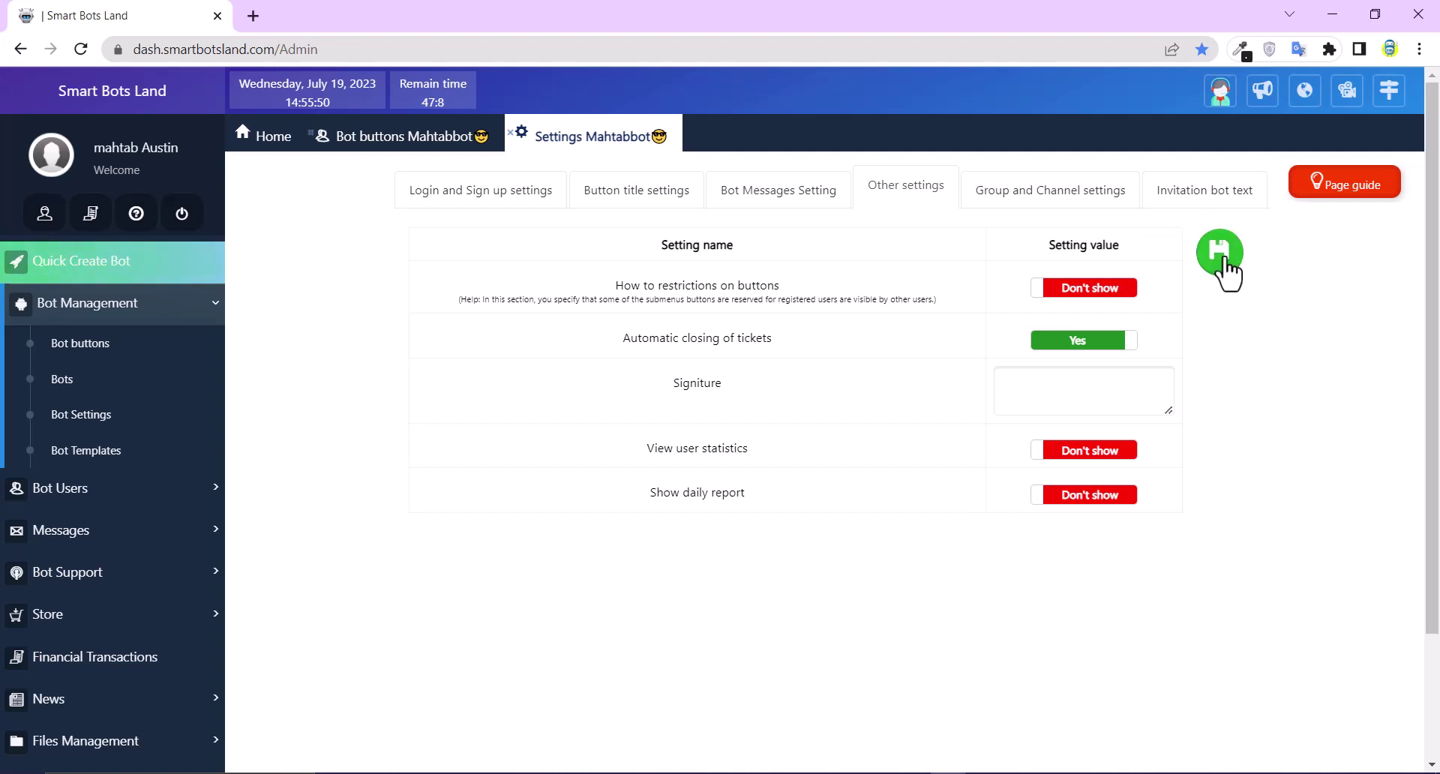
pyautogui.click(1223, 259)
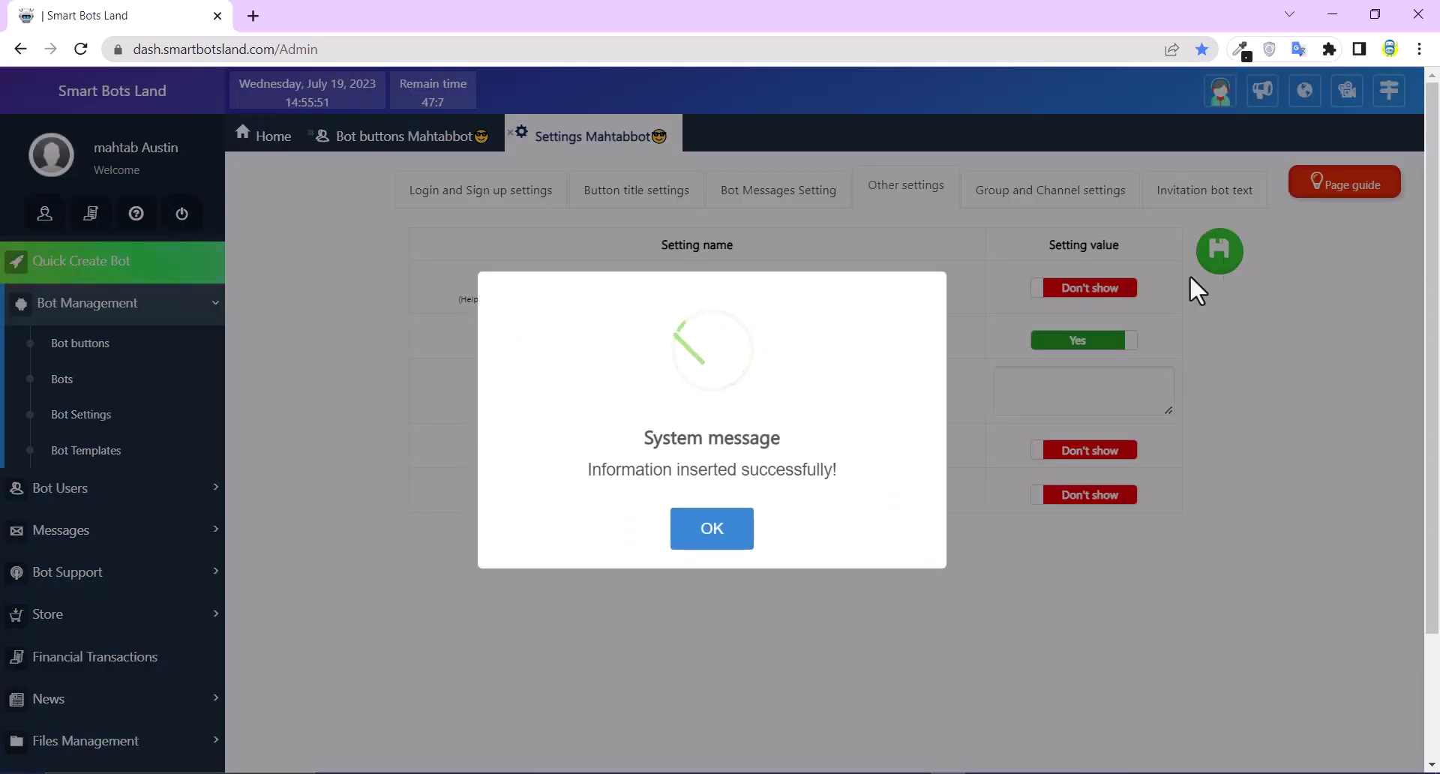
pyautogui.click(686, 534)
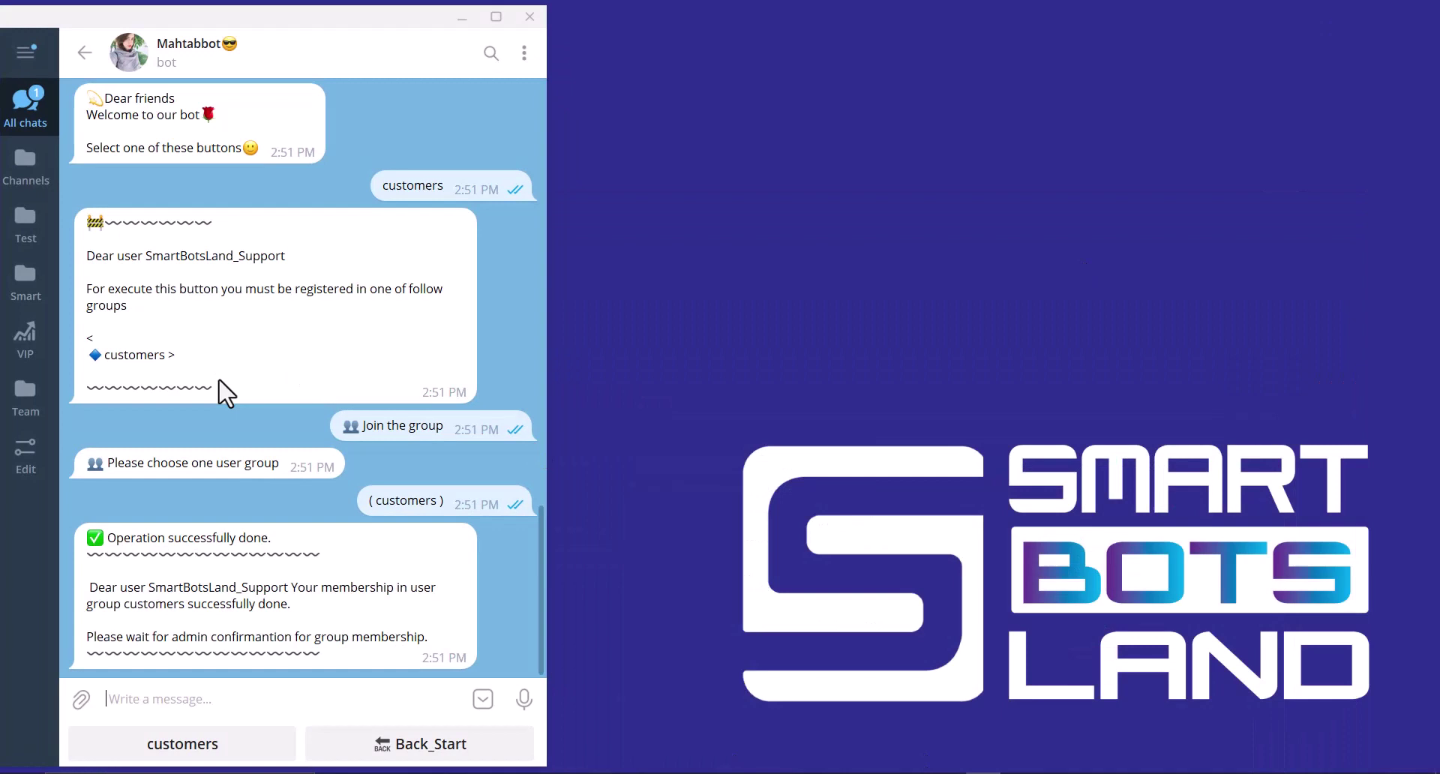
# Step: Return to the Telegram chat and restart the bot with /start to check which buttons it offers
pyautogui.scroll(1, 207, 700)
pyautogui.write('/start')
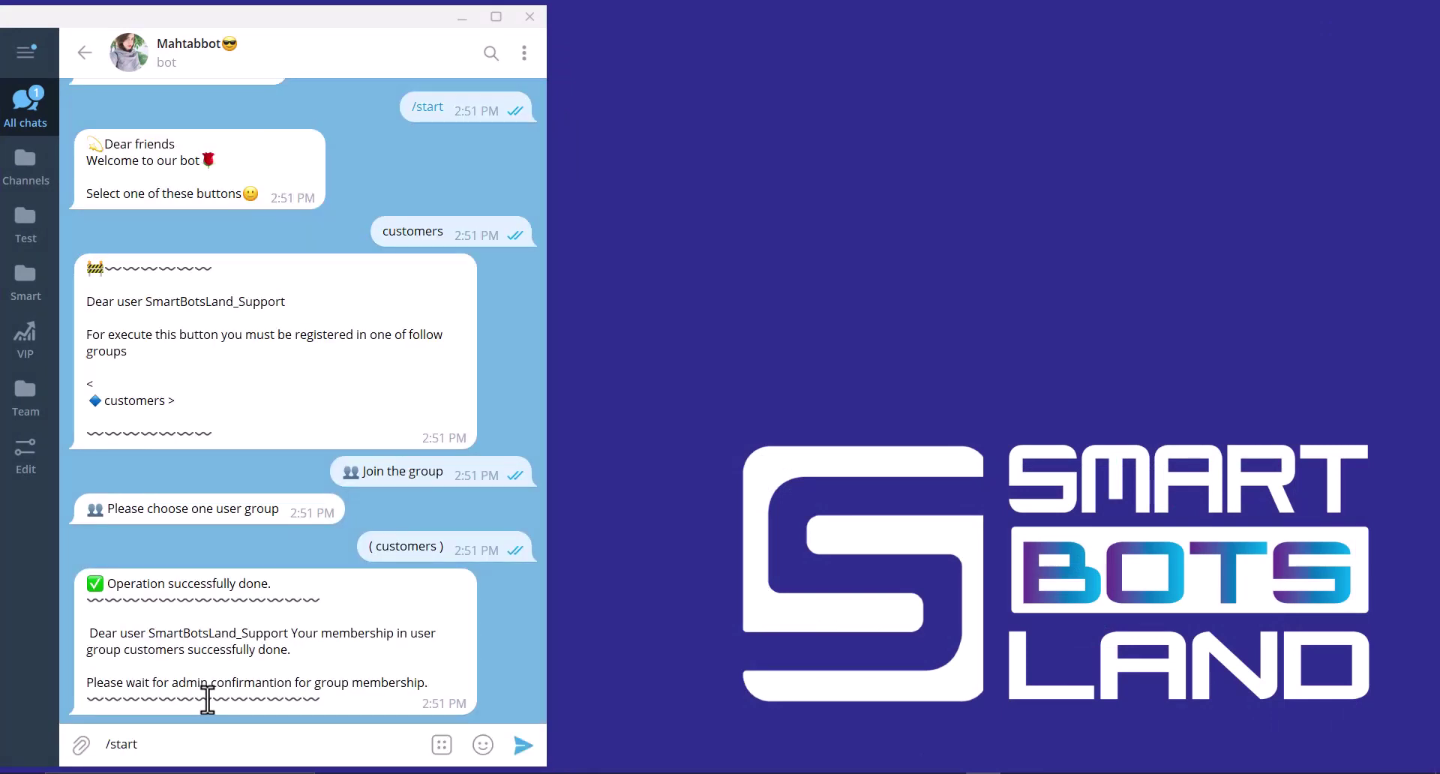
pyautogui.press('Return')
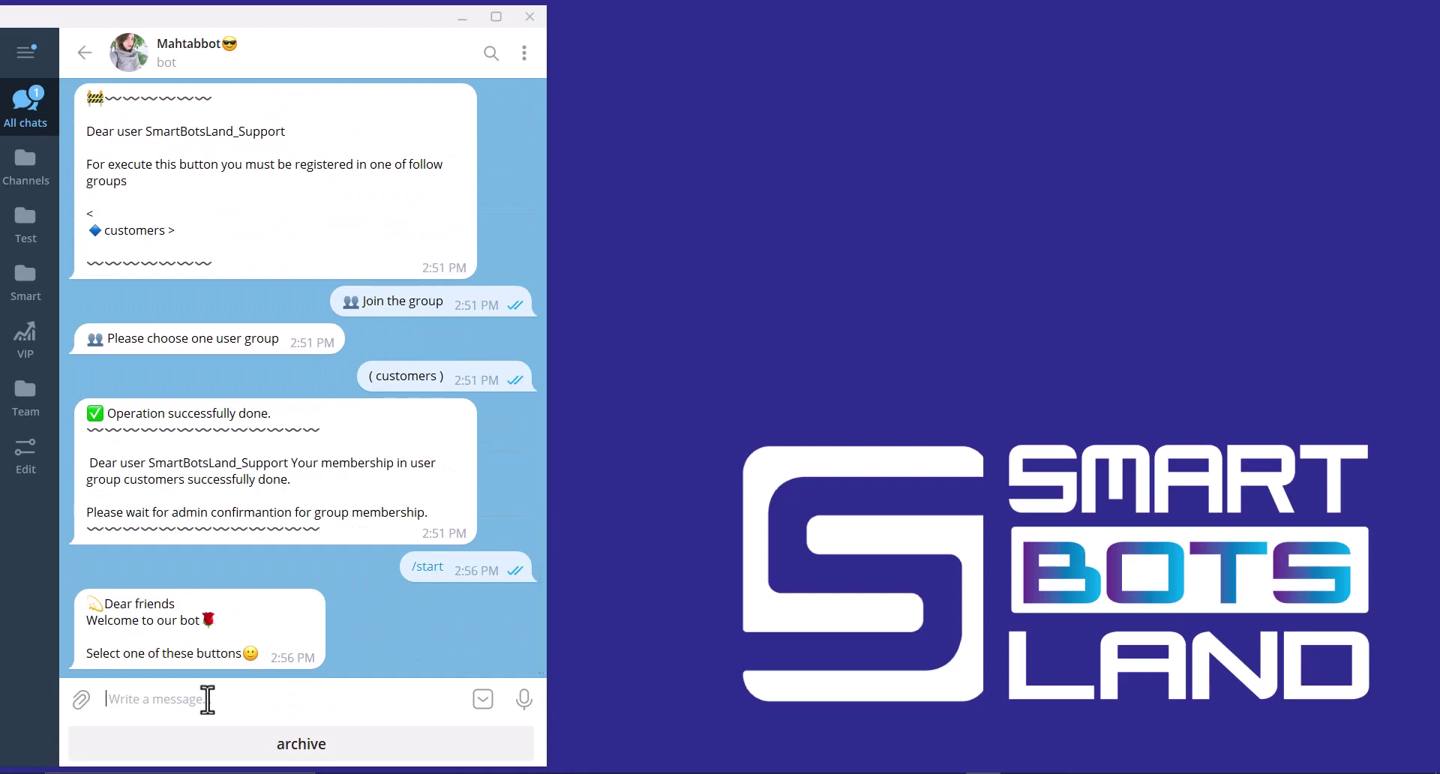